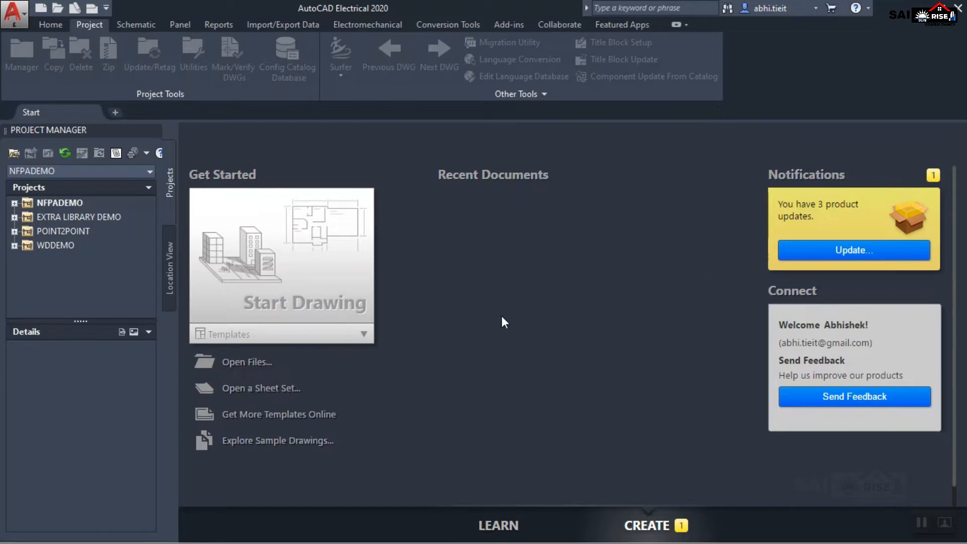
Start a new drawing and review the available templates and the options for opening without a template.
{"action": "left_click", "coordinate": [42, 10]}
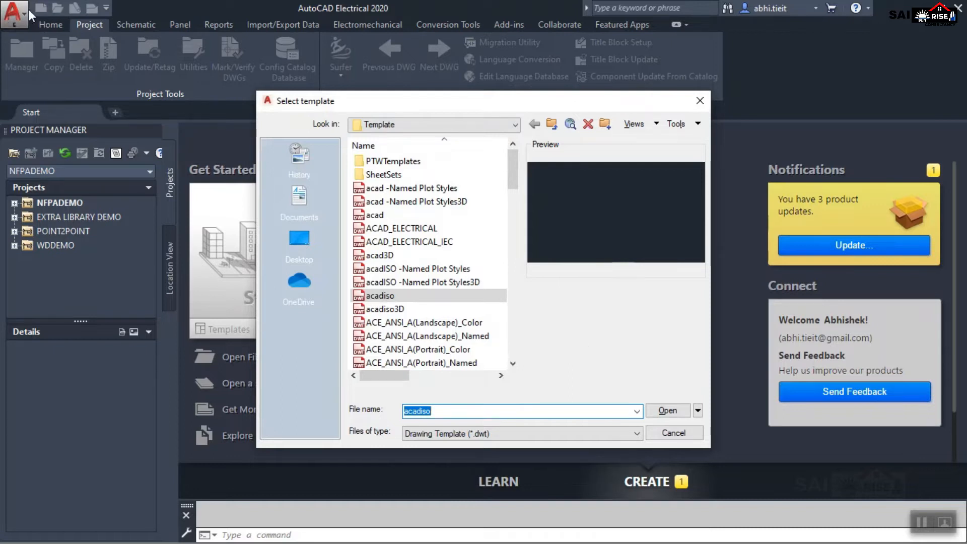
{"action": "left_click", "coordinate": [392, 188]}
{"action": "left_click", "coordinate": [391, 201]}
{"action": "left_click", "coordinate": [390, 215]}
{"action": "left_click", "coordinate": [389, 228]}
{"action": "left_click", "coordinate": [387, 242]}
{"action": "left_click", "coordinate": [382, 256]}
{"action": "left_click", "coordinate": [386, 269]}
{"action": "left_click", "coordinate": [385, 282]}
{"action": "left_click", "coordinate": [383, 295]}
{"action": "mouse_move", "coordinate": [512, 172]}
{"action": "left_mouse_down"}
{"action": "mouse_move", "coordinate": [512, 283]}
{"action": "mouse_move", "coordinate": [513, 166]}
{"action": "left_mouse_up"}
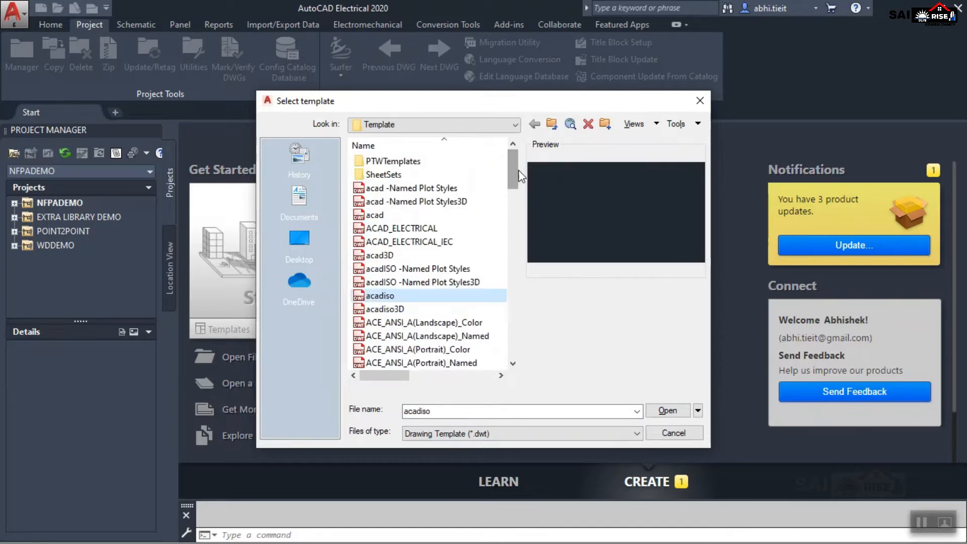
{"action": "left_click", "coordinate": [698, 410]}
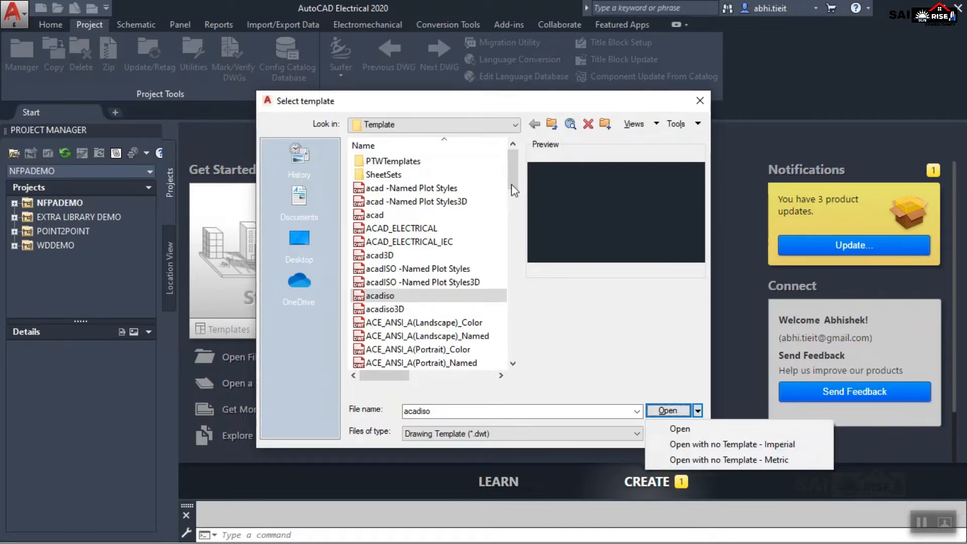
{"action": "mouse_move", "coordinate": [512, 159]}
{"action": "left_mouse_down"}
{"action": "mouse_move", "coordinate": [506, 264]}
{"action": "mouse_move", "coordinate": [516, 362]}
{"action": "mouse_move", "coordinate": [518, 168]}
{"action": "left_mouse_up"}
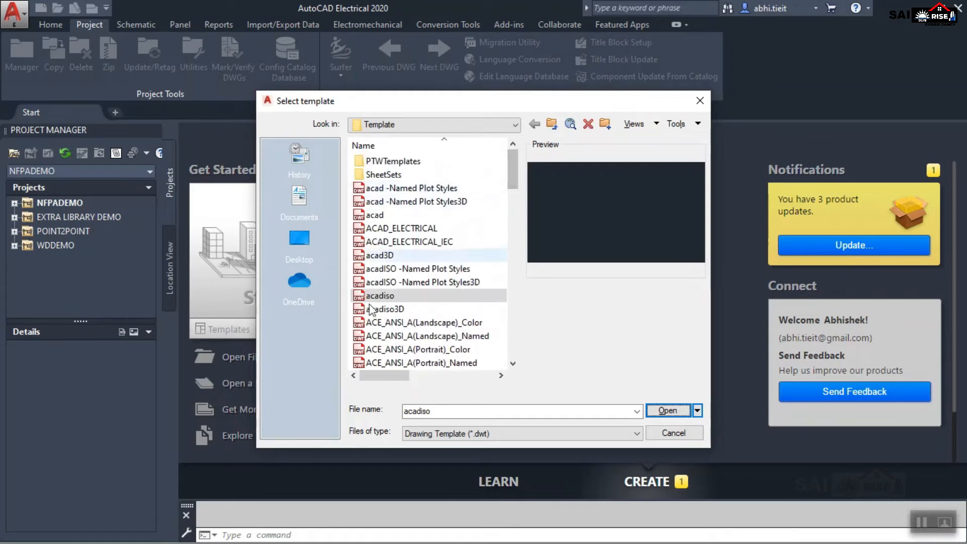
Create the new drawing from the ACAD_ELECTRICAL template.
{"action": "left_click", "coordinate": [395, 229]}
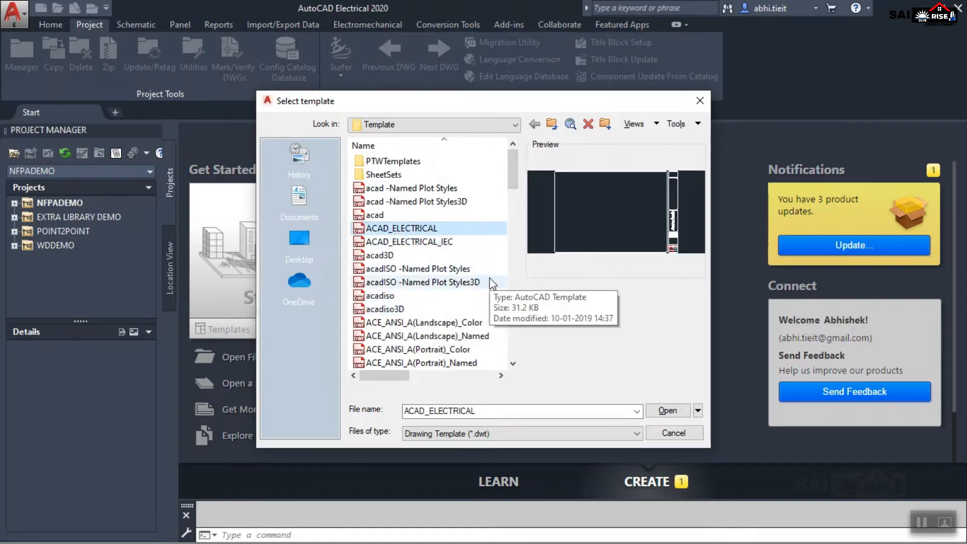
{"action": "left_click", "coordinate": [402, 229]}
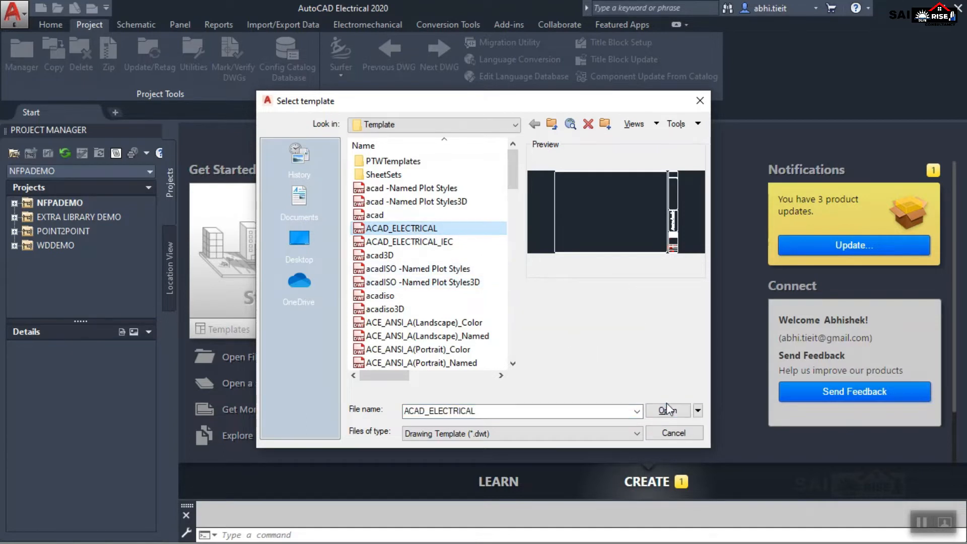
{"action": "left_click", "coordinate": [666, 410]}
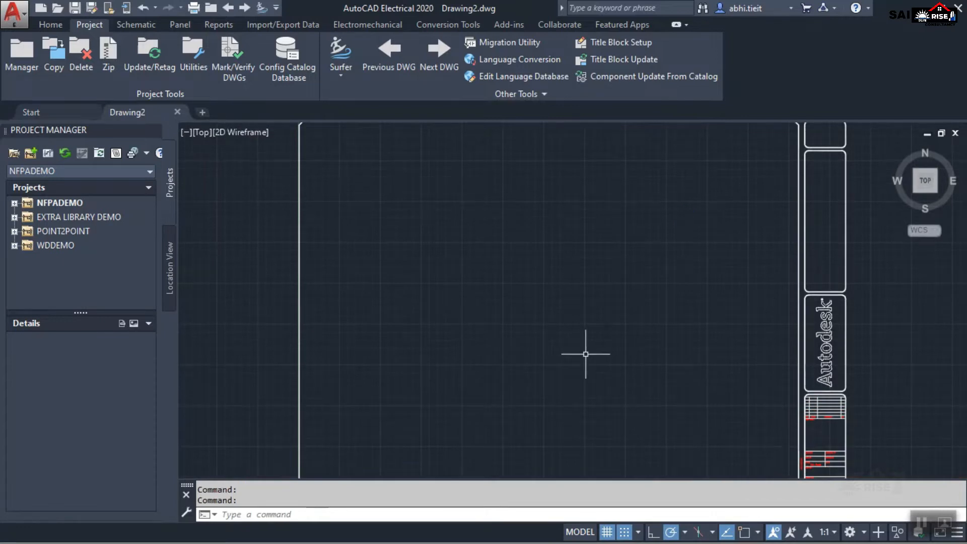
Examine the new drawing's sheet border and title block, selecting the border to see which parts belong to it.
{"action": "scroll", "coordinate": [607, 344], "scroll_direction": "down", "scroll_amount": 1}
{"action": "scroll", "coordinate": [608, 344], "scroll_direction": "up", "scroll_amount": 1}
{"action": "scroll", "coordinate": [607, 344], "scroll_direction": "down", "scroll_amount": 1}
{"action": "scroll", "coordinate": [727, 380], "scroll_direction": "up", "scroll_amount": 1}
{"action": "middle_click_drag", "start_coordinate": [583, 373], "coordinate": [649, 395]}
{"action": "scroll", "coordinate": [649, 391], "scroll_direction": "down", "scroll_amount": 1}
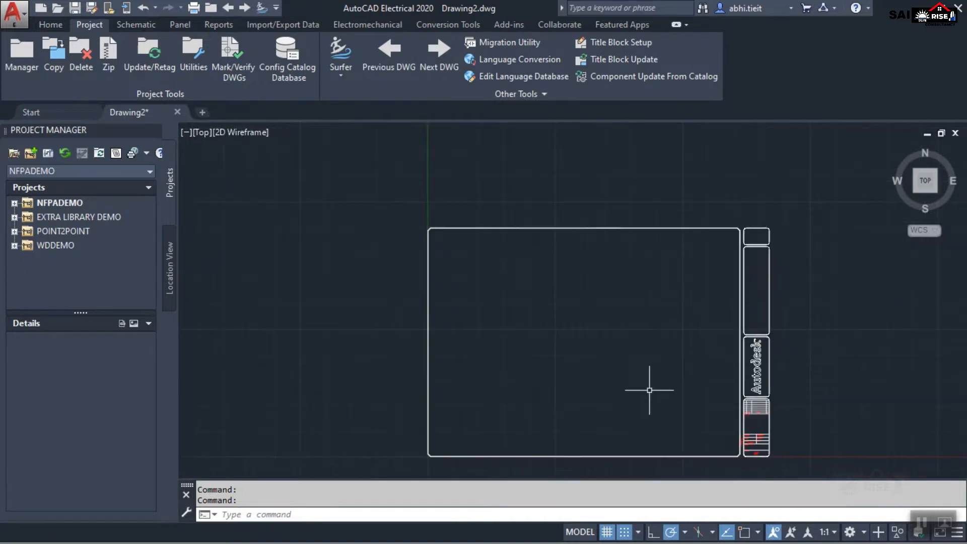
{"action": "left_click", "coordinate": [545, 227]}
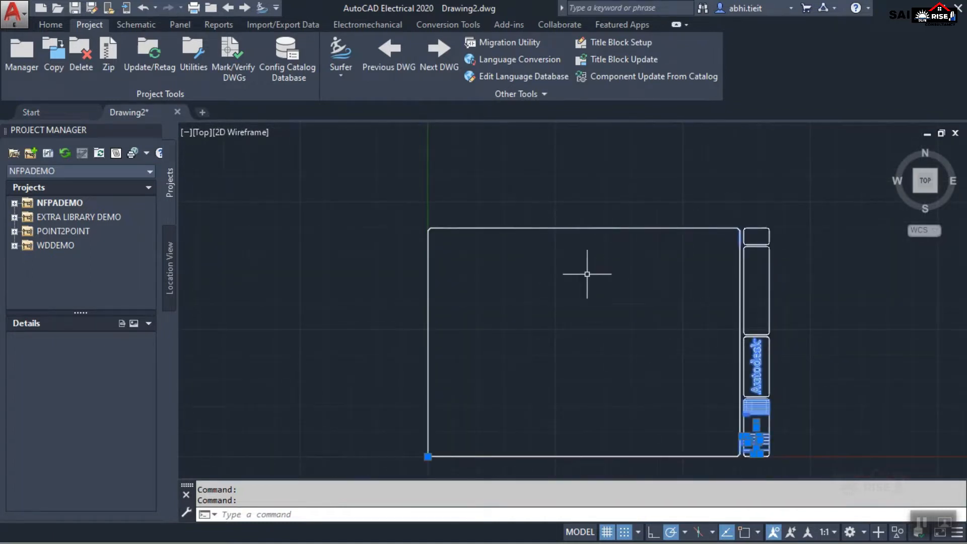
{"action": "mouse_move", "coordinate": [578, 352]}
{"action": "middle_mouse_down"}
{"action": "mouse_move", "coordinate": [546, 300]}
{"action": "mouse_move", "coordinate": [576, 331]}
{"action": "middle_mouse_up"}
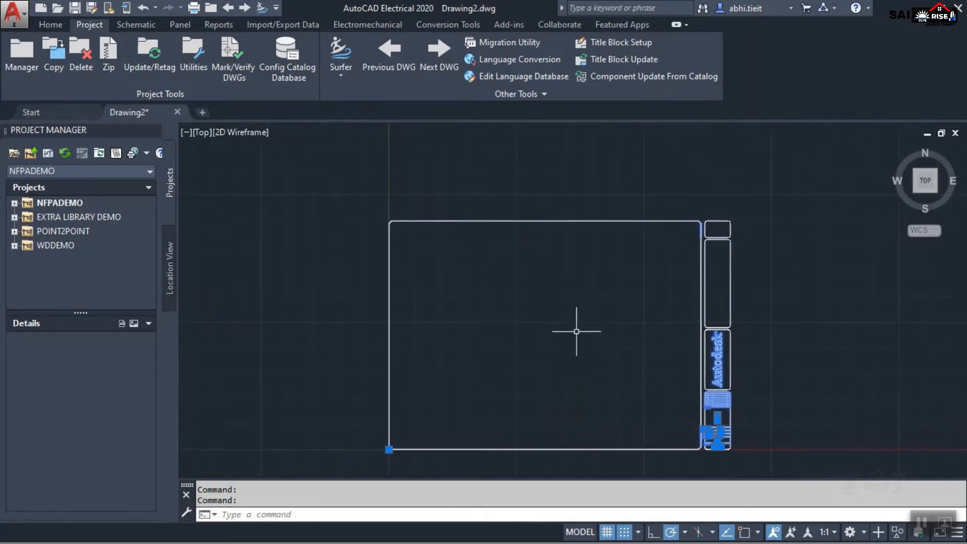
{"action": "scroll", "coordinate": [542, 378], "scroll_direction": "up", "scroll_amount": 2}
{"action": "scroll", "coordinate": [542, 379], "scroll_direction": "down", "scroll_amount": 2}
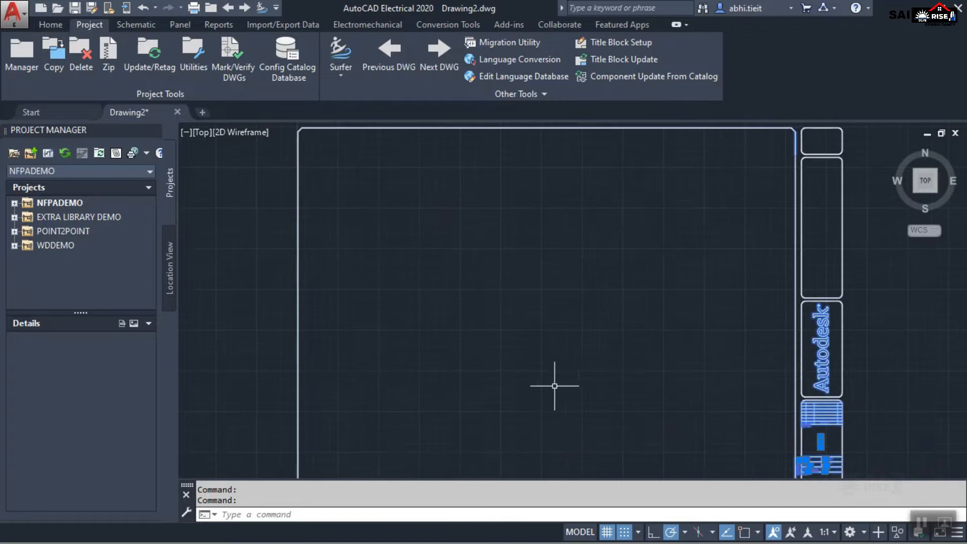
{"action": "middle_click_drag", "start_coordinate": [571, 396], "coordinate": [566, 354]}
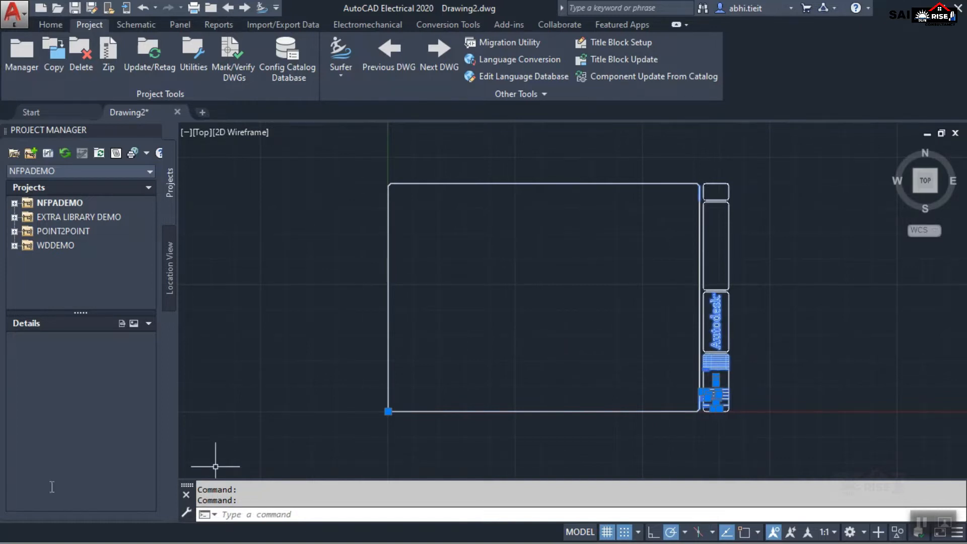
Review the file commands, the account options and the available help resources.
{"action": "left_click", "coordinate": [22, 11]}
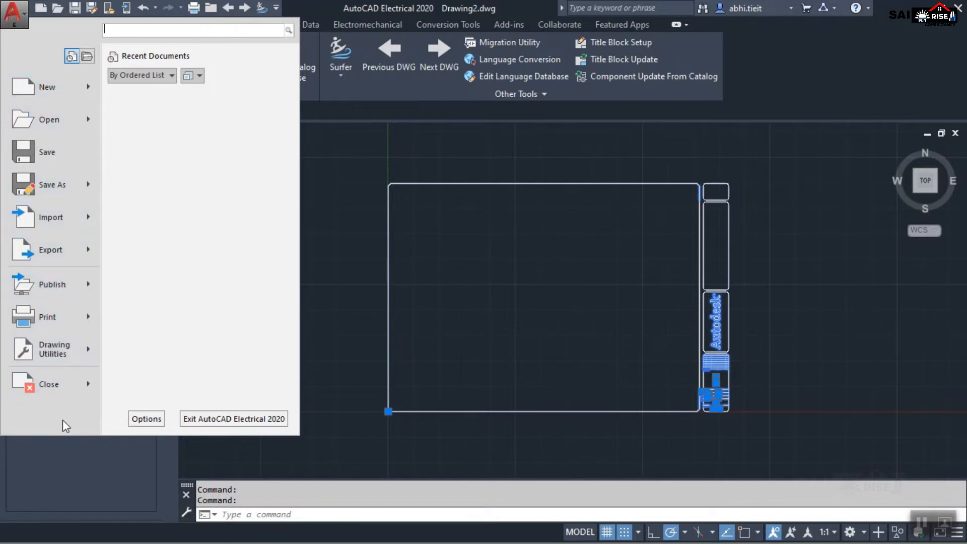
{"action": "left_click", "coordinate": [17, 15]}
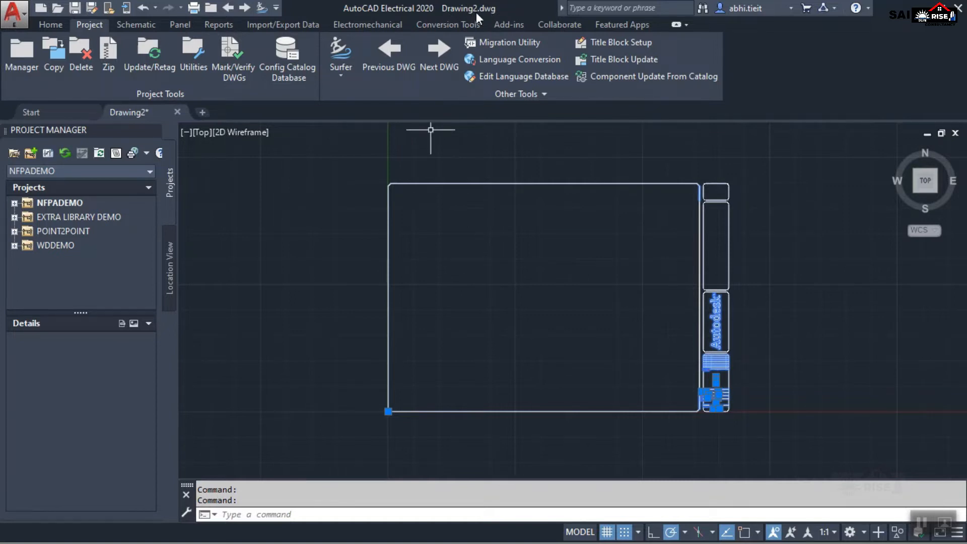
{"action": "left_click", "coordinate": [617, 8]}
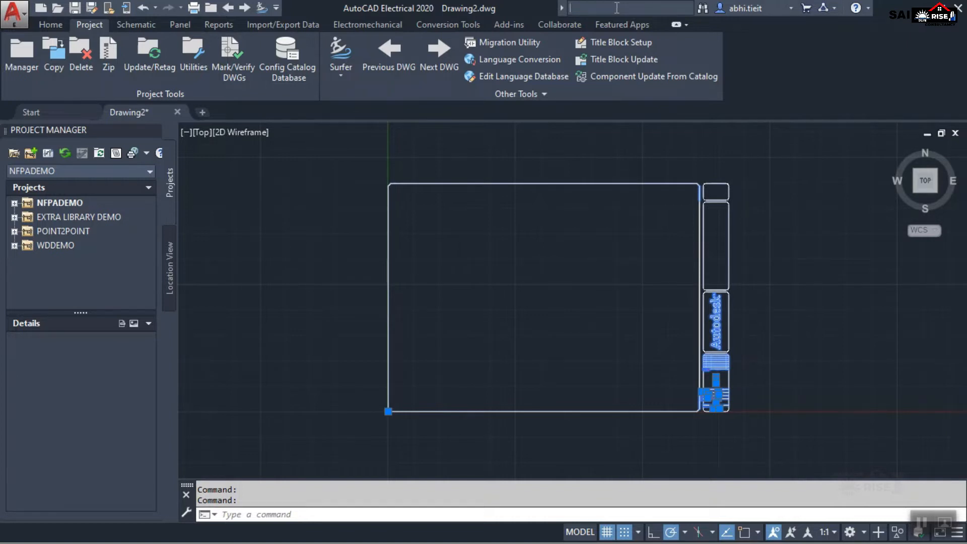
{"action": "left_click", "coordinate": [791, 8]}
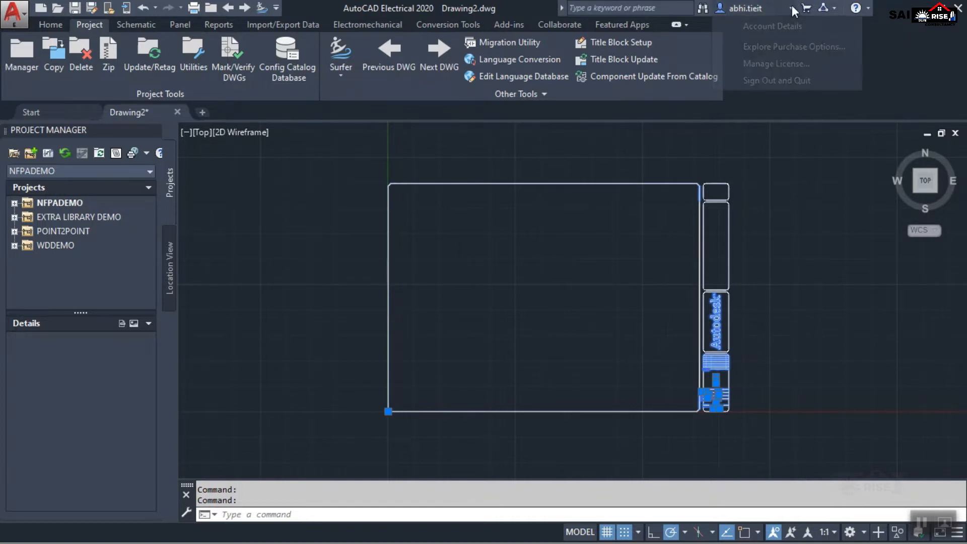
{"action": "left_click", "coordinate": [792, 8]}
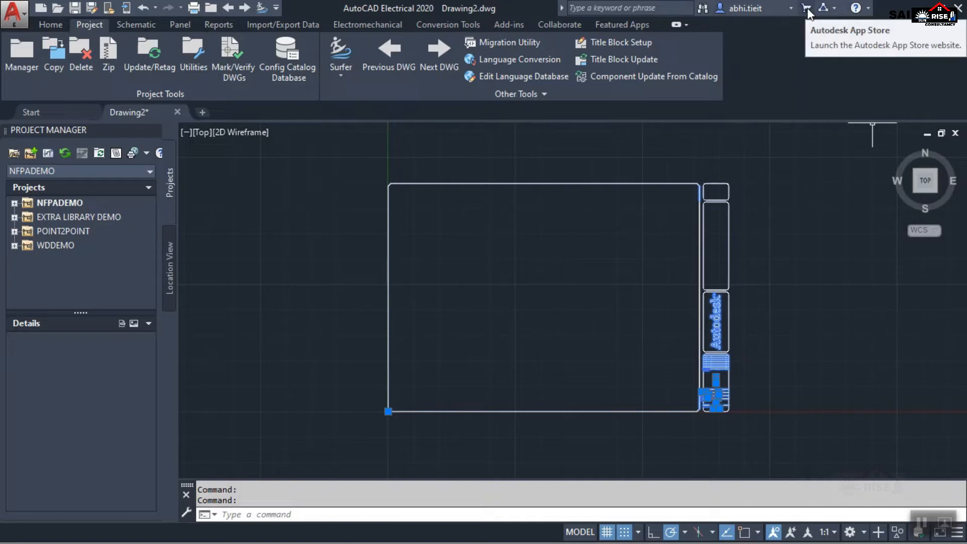
{"action": "left_click", "coordinate": [866, 9]}
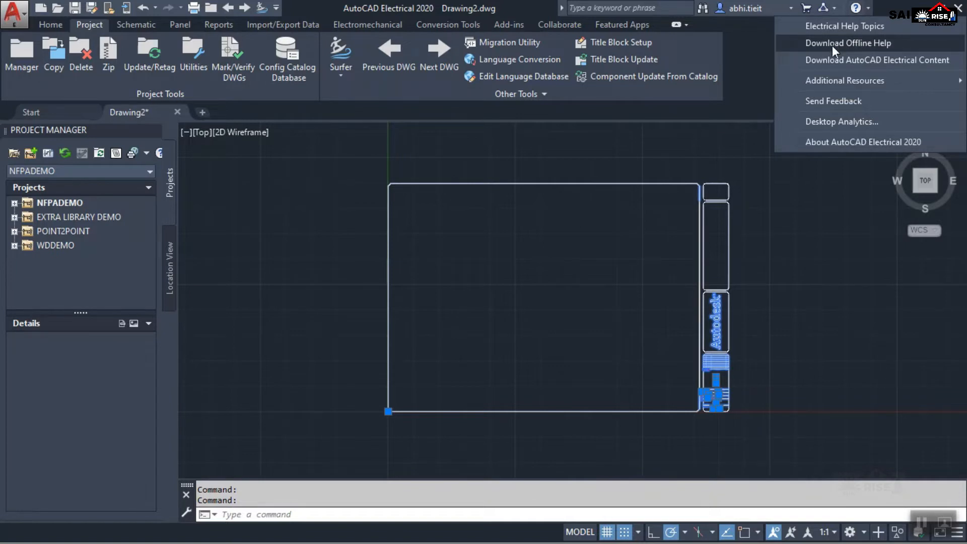
{"action": "left_click", "coordinate": [840, 305]}
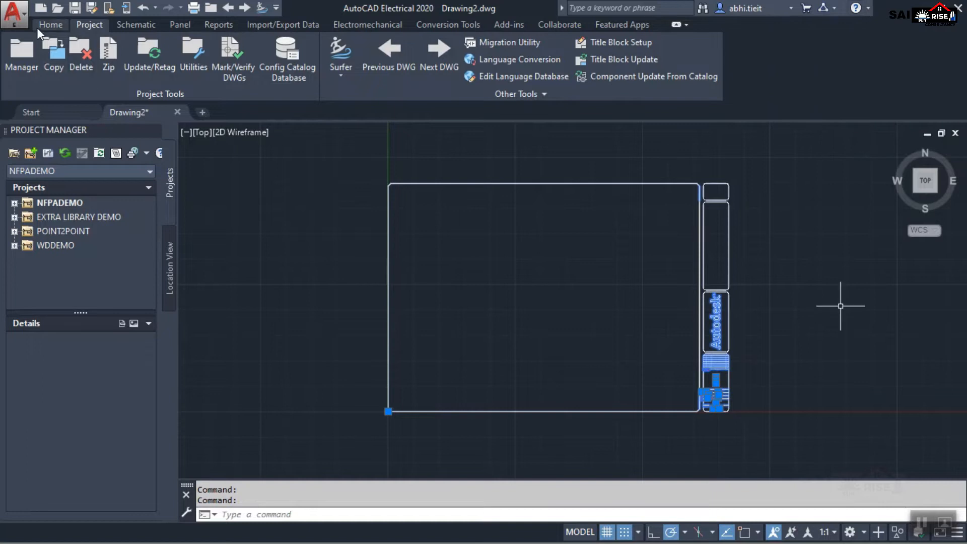
Look through the project, schematic, panel and general drafting tools, and revisit the start page before returning to the drawing.
{"action": "left_click", "coordinate": [44, 25]}
{"action": "left_click", "coordinate": [87, 26]}
{"action": "left_click", "coordinate": [141, 26]}
{"action": "left_click", "coordinate": [179, 24]}
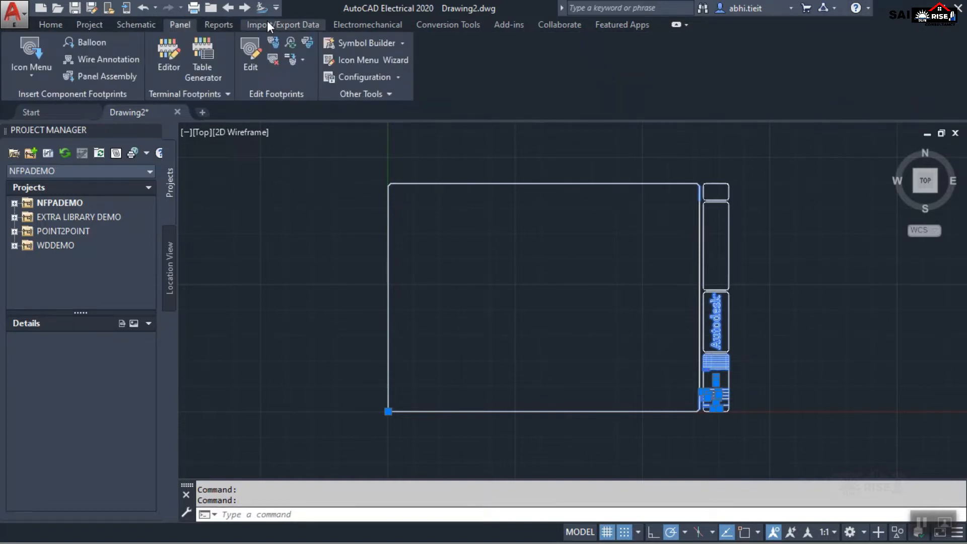
{"action": "left_click", "coordinate": [51, 24]}
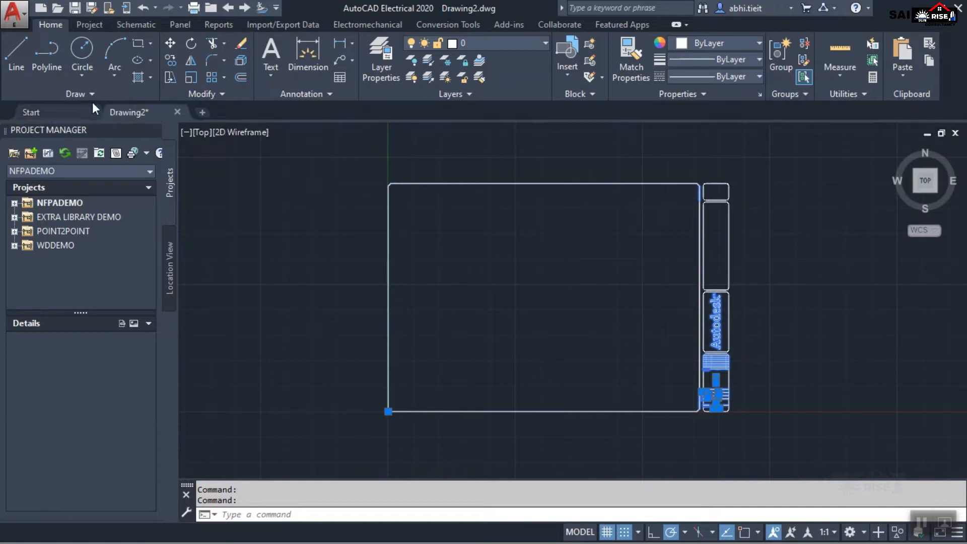
{"action": "left_click", "coordinate": [50, 107]}
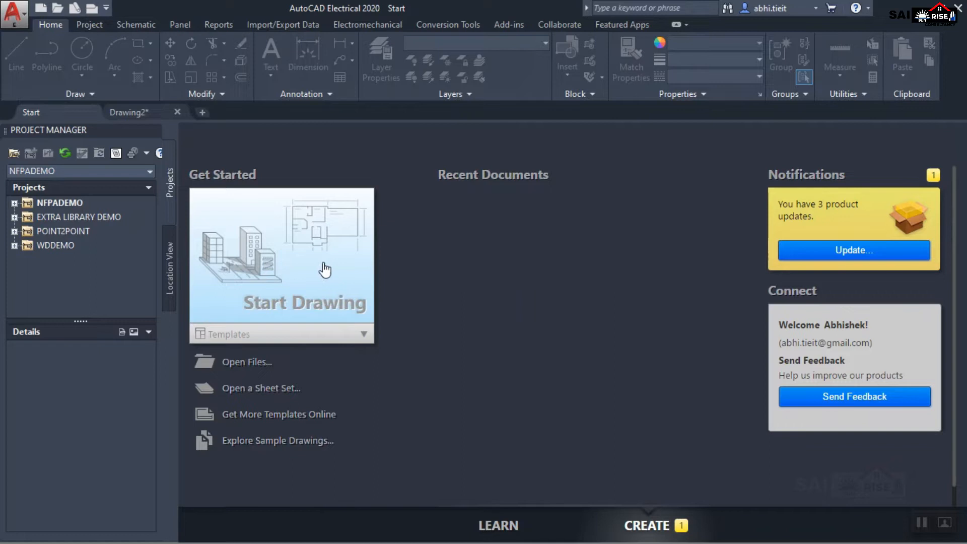
{"action": "left_click", "coordinate": [159, 114]}
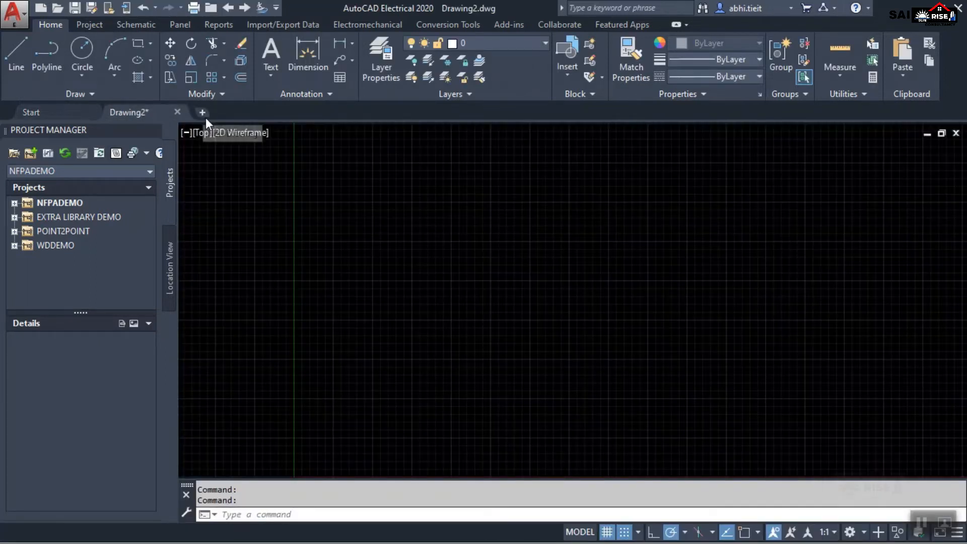
{"action": "left_click", "coordinate": [204, 113]}
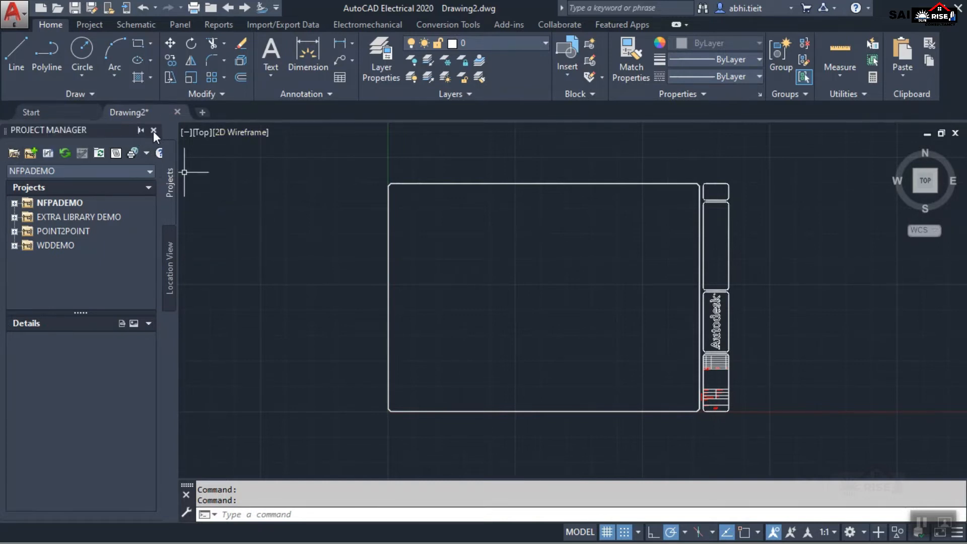
Close the Project Manager and undock the command line so it floats just above the status bar.
{"action": "left_click", "coordinate": [154, 131]}
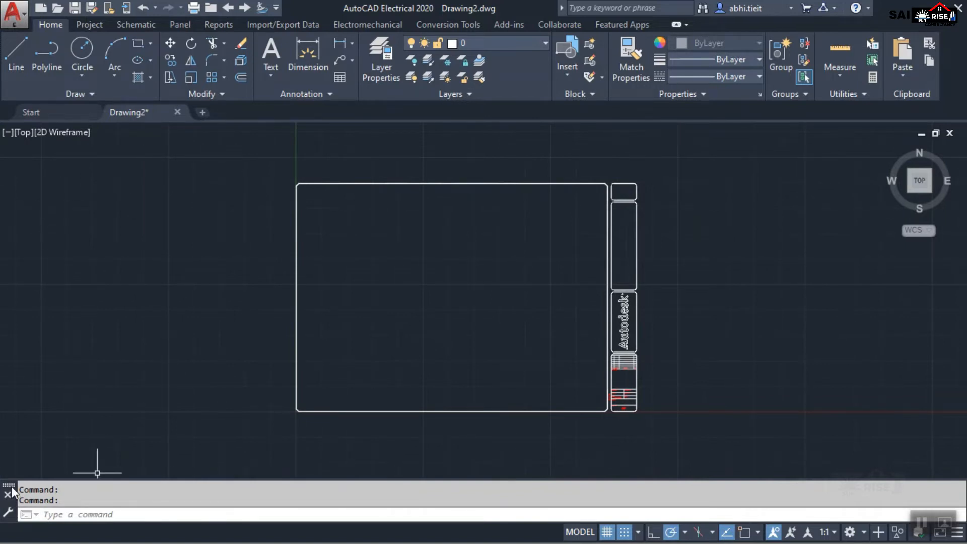
{"action": "left_click_drag", "start_coordinate": [11, 485], "coordinate": [233, 495]}
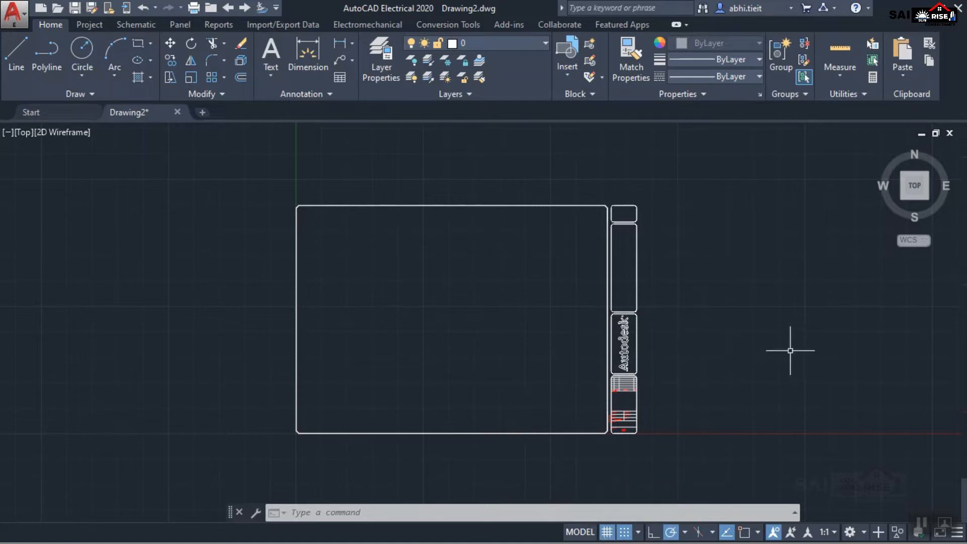
Toggle the drawing grid display and leave it off for a plain view of the sheet.
{"action": "left_click", "coordinate": [608, 534]}
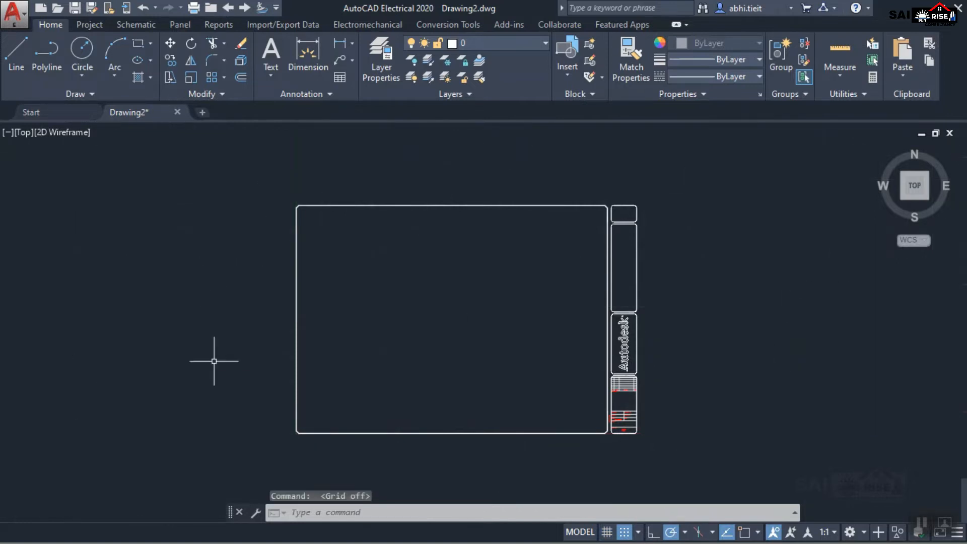
{"action": "left_click", "coordinate": [608, 532]}
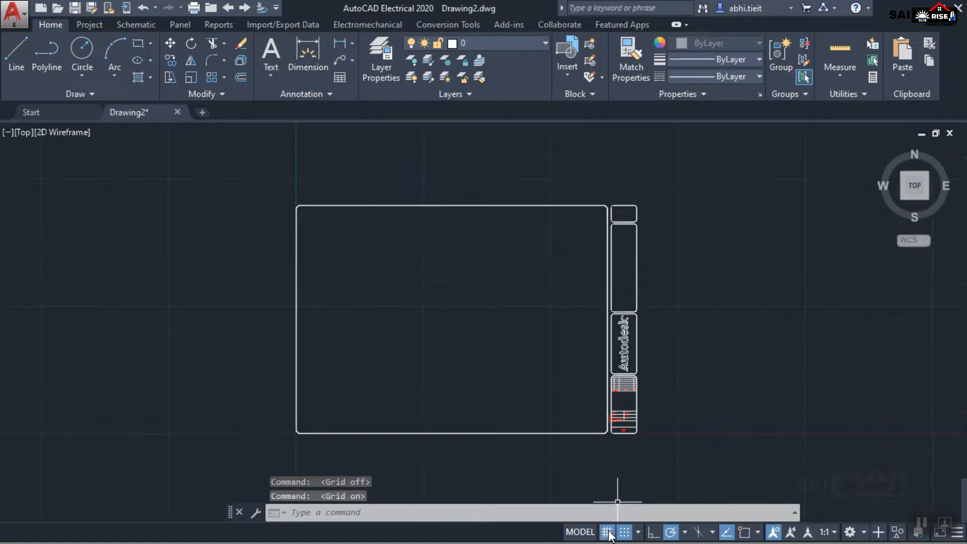
{"action": "left_click", "coordinate": [609, 533]}
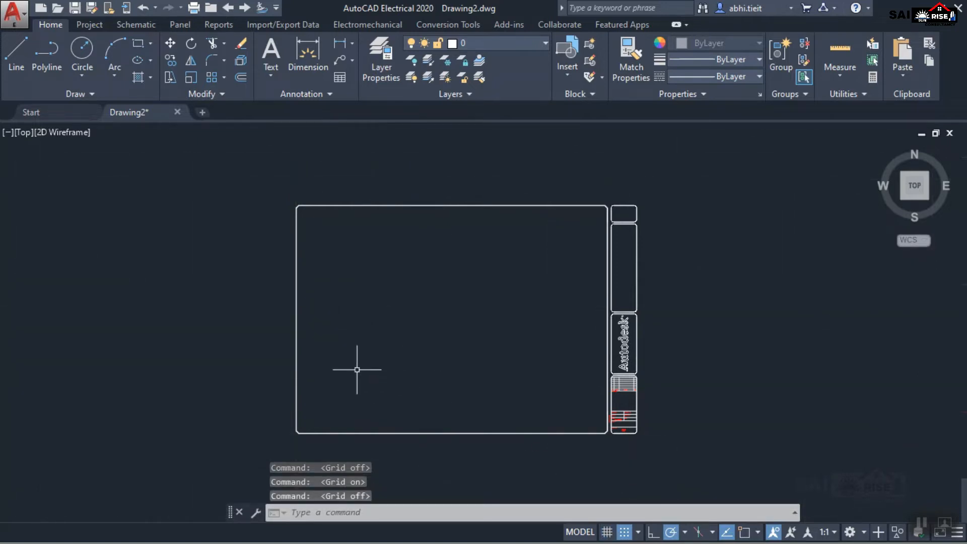
{"action": "scroll", "coordinate": [381, 347], "scroll_direction": "up", "scroll_amount": 2}
{"action": "scroll", "coordinate": [460, 339], "scroll_direction": "down", "scroll_amount": 2}
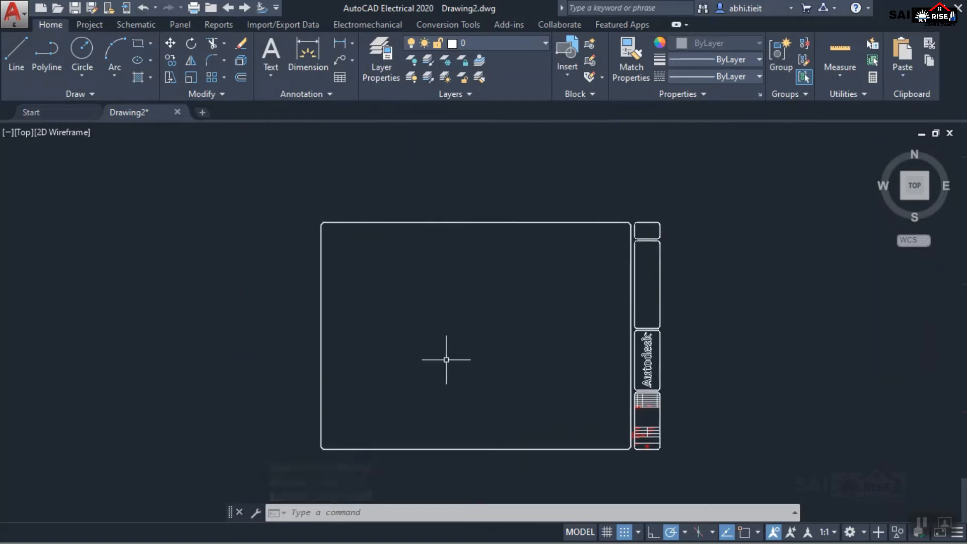
{"action": "scroll", "coordinate": [449, 360], "scroll_direction": "up", "scroll_amount": 2}
{"action": "scroll", "coordinate": [451, 356], "scroll_direction": "down", "scroll_amount": 2}
{"action": "middle_click_drag", "start_coordinate": [464, 380], "coordinate": [469, 361]}
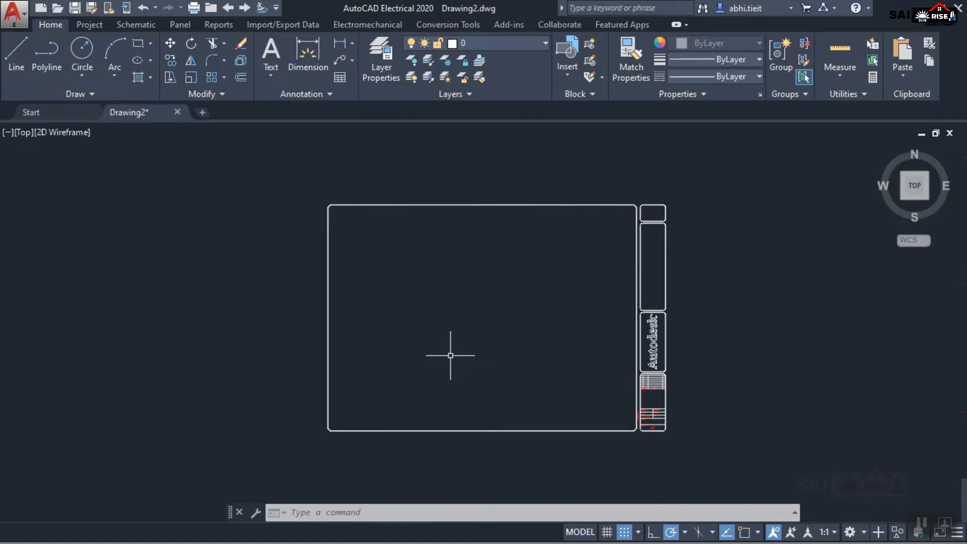
Look through the project, schematic, panel, reports, import/export, electromechanical and conversion tool sets.
{"action": "left_click", "coordinate": [83, 26]}
{"action": "left_click", "coordinate": [147, 23]}
{"action": "left_click", "coordinate": [187, 25]}
{"action": "left_click", "coordinate": [226, 24]}
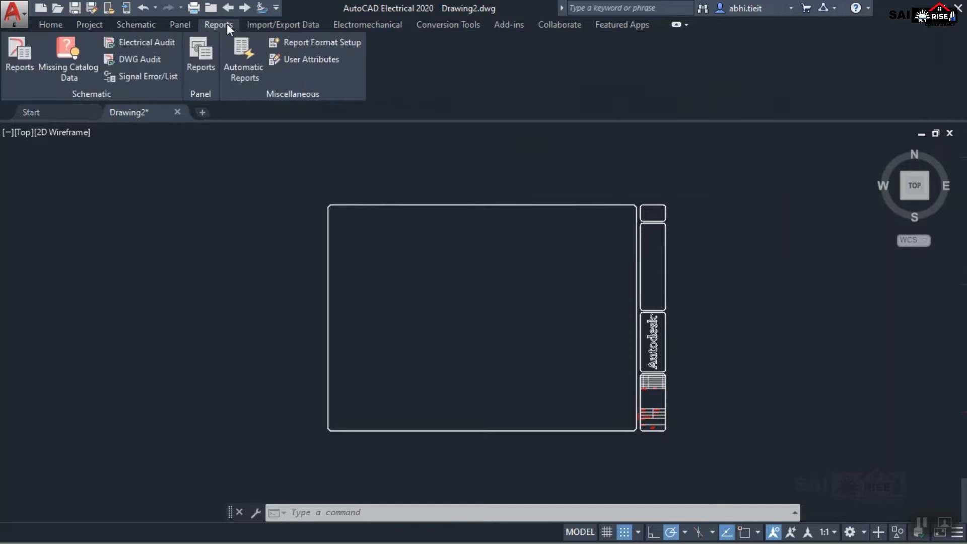
{"action": "left_click", "coordinate": [268, 25]}
{"action": "left_click", "coordinate": [364, 24]}
{"action": "left_click", "coordinate": [434, 24]}
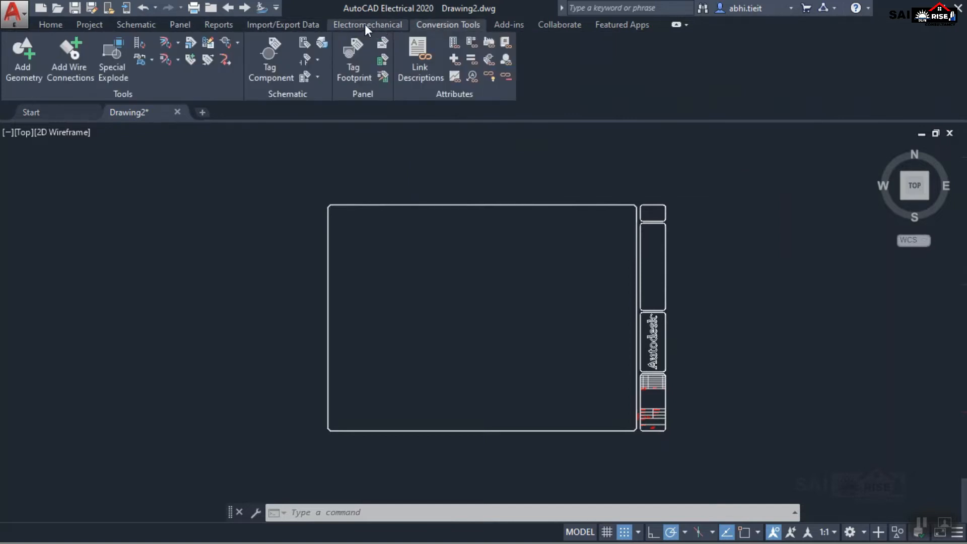
{"action": "left_click", "coordinate": [365, 24]}
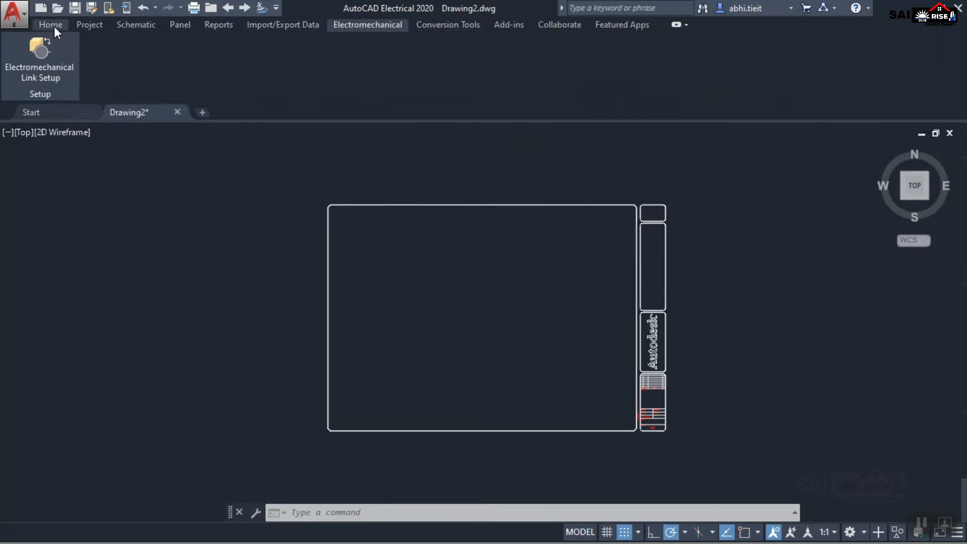
{"action": "left_click", "coordinate": [93, 23]}
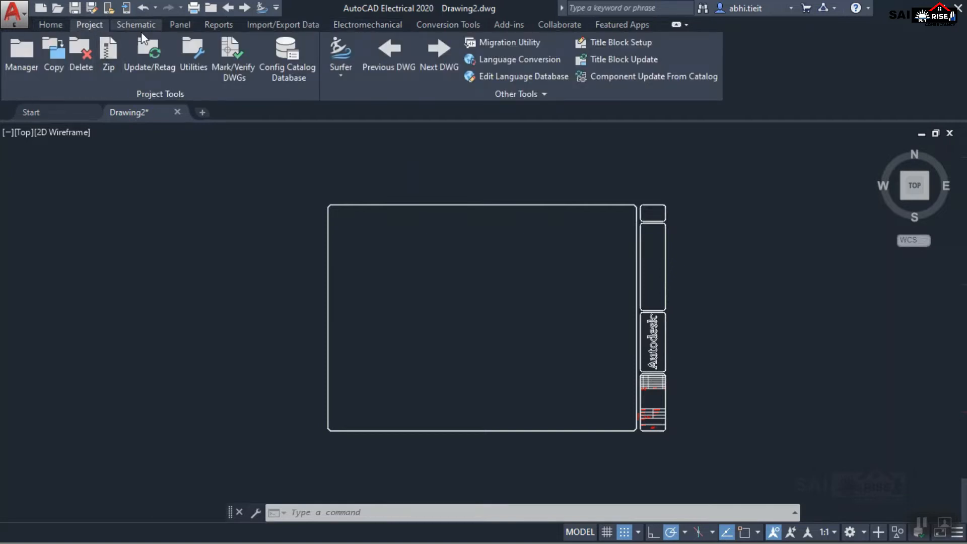
Review the schematic, project, panel, reports, import/export, electromechanical and conversion tool sets once more.
{"action": "left_click", "coordinate": [132, 25]}
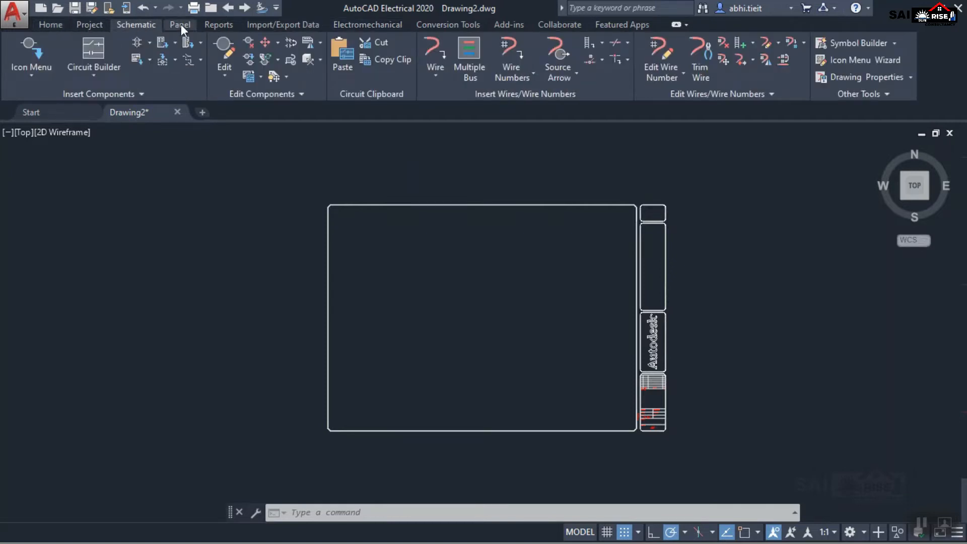
{"action": "left_click", "coordinate": [83, 23]}
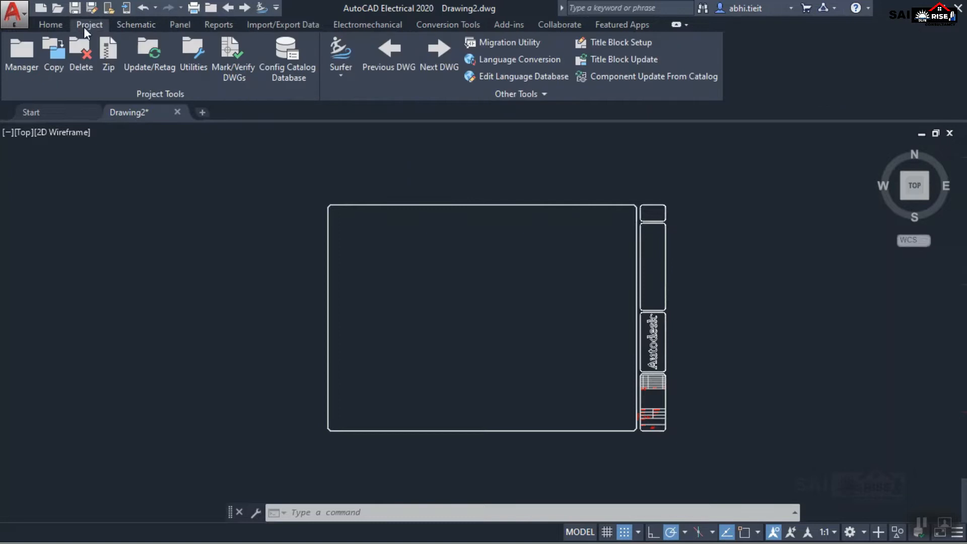
{"action": "left_click", "coordinate": [135, 25]}
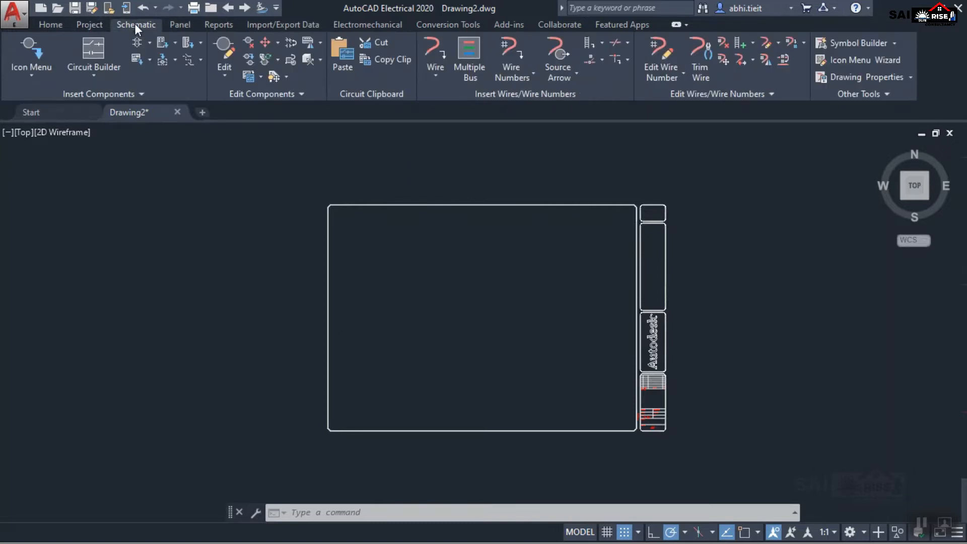
{"action": "left_click", "coordinate": [178, 25]}
{"action": "left_click", "coordinate": [220, 26]}
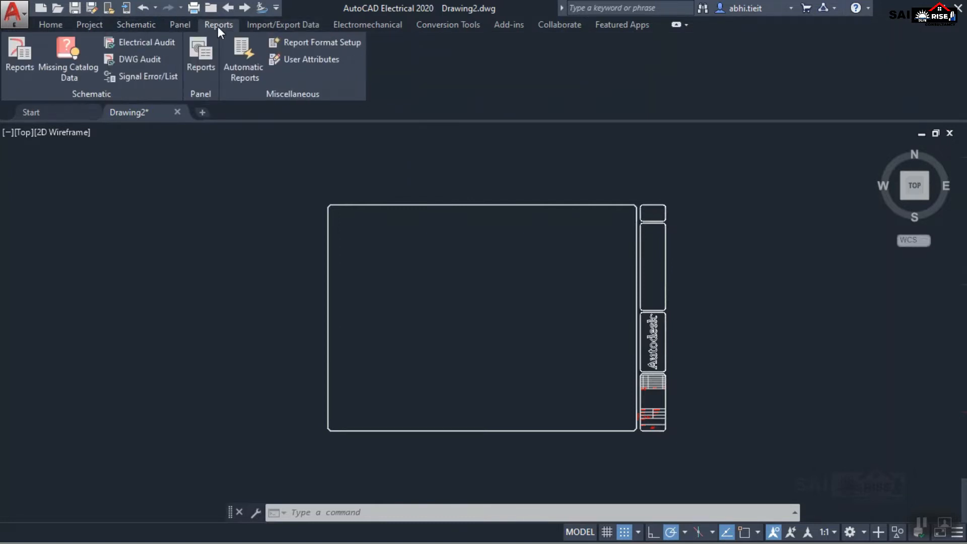
{"action": "left_click", "coordinate": [286, 26]}
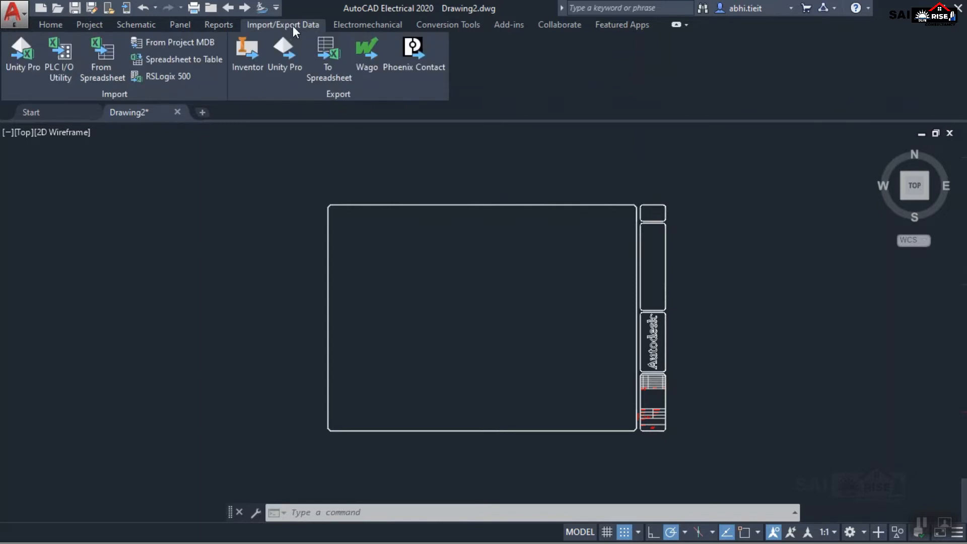
{"action": "left_click", "coordinate": [357, 25]}
{"action": "left_click", "coordinate": [469, 27]}
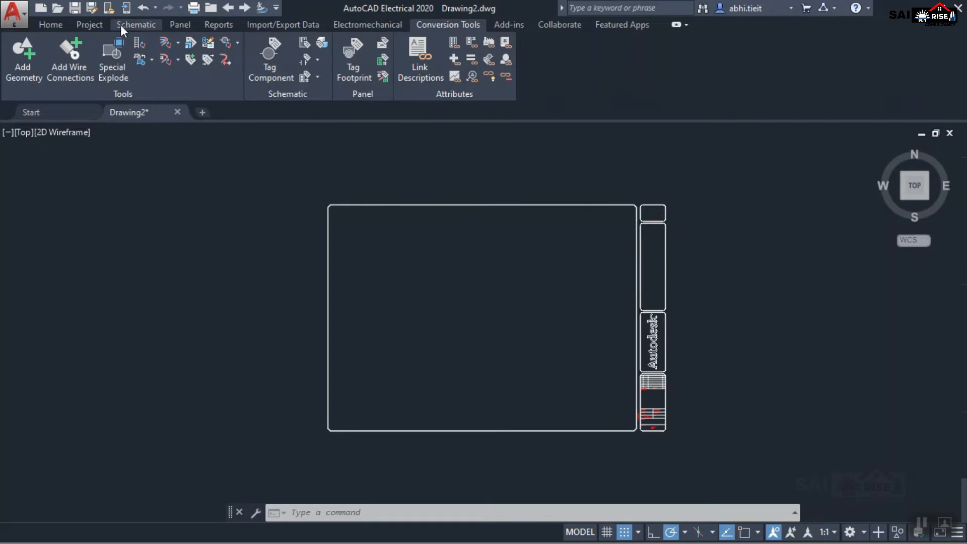
Show the Project Manager and open demo01.dwg from the SCHEMATIC folder of the WDDEMO project.
{"action": "left_click", "coordinate": [90, 24]}
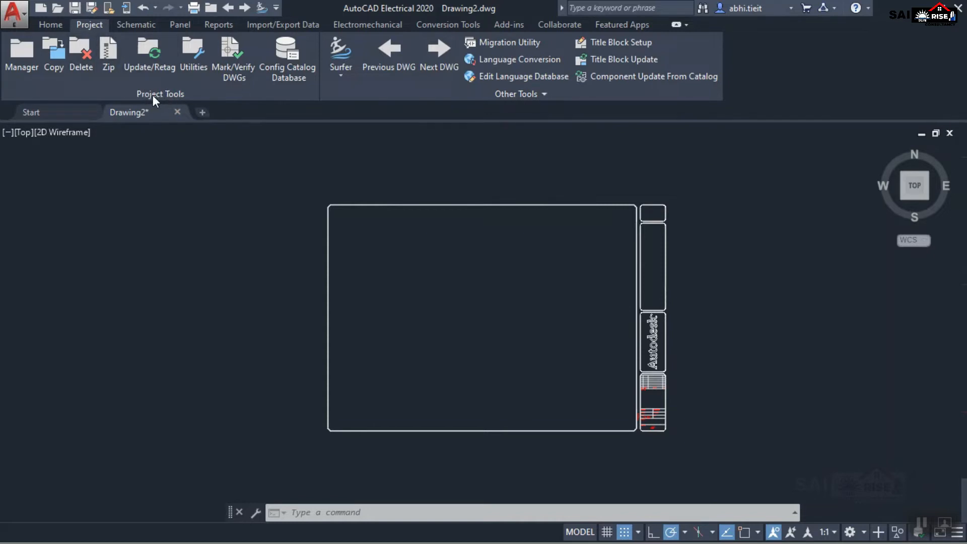
{"action": "left_click", "coordinate": [19, 54]}
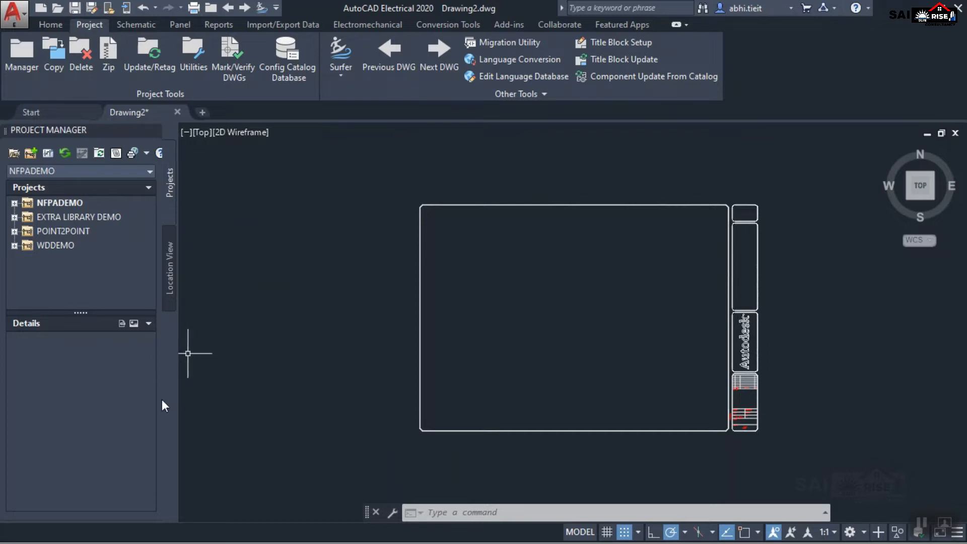
{"action": "left_click", "coordinate": [14, 245]}
{"action": "double_click", "coordinate": [89, 231]}
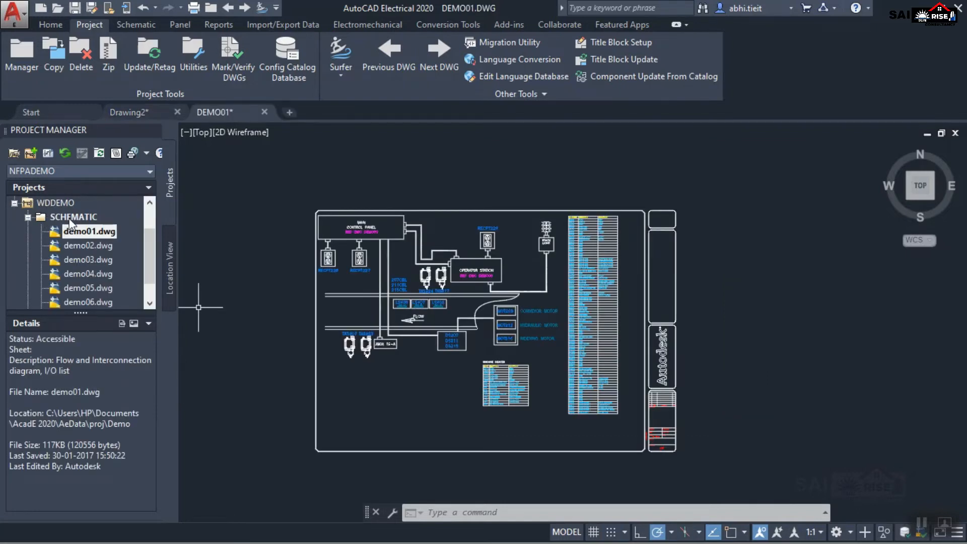
View the details of the WDDEMO project and its SCHEMATIC folder, and open demo02.dwg from that folder.
{"action": "left_click_drag", "start_coordinate": [150, 243], "coordinate": [144, 217]}
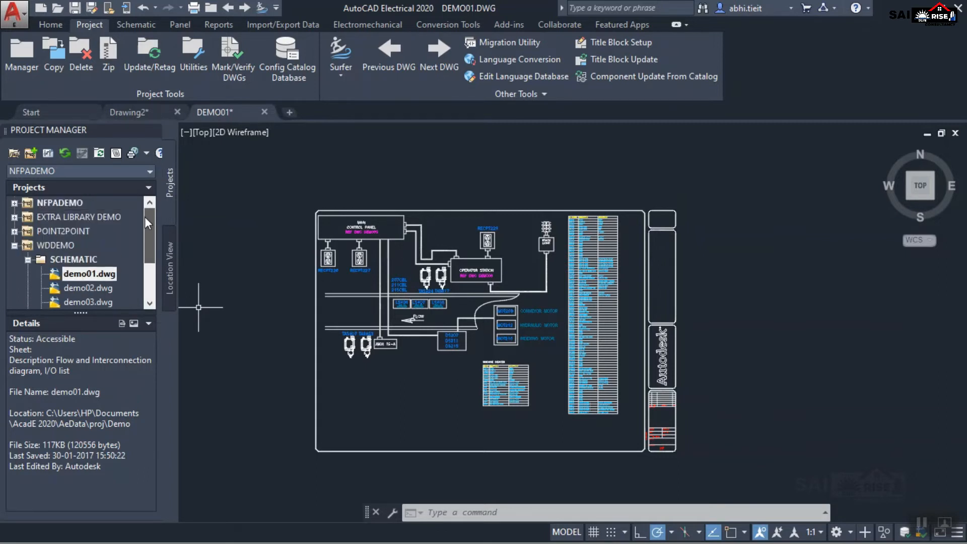
{"action": "left_click", "coordinate": [50, 245]}
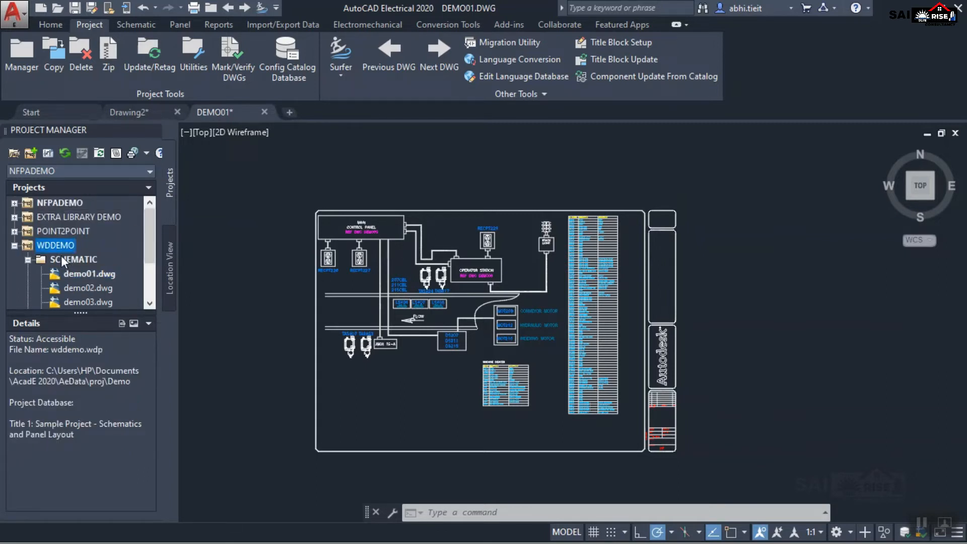
{"action": "left_click", "coordinate": [57, 259]}
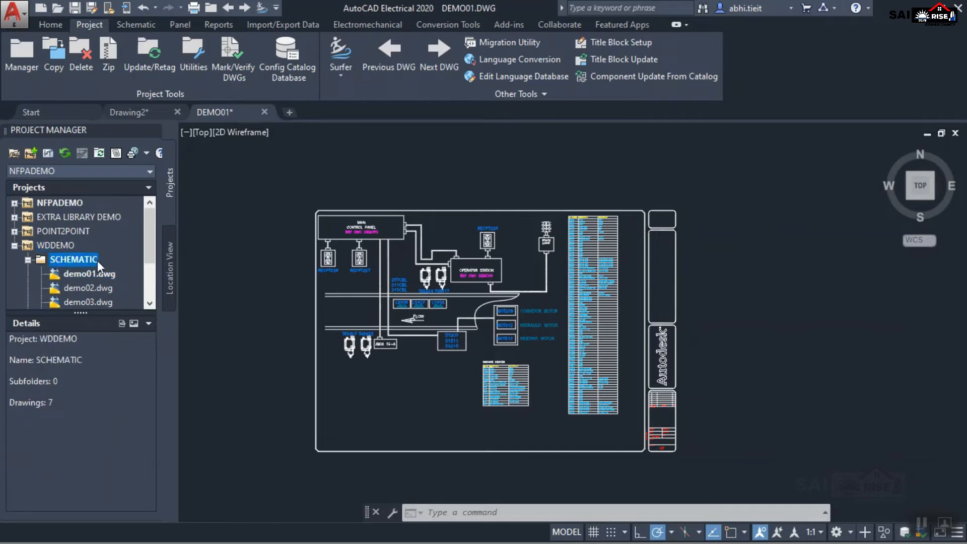
{"action": "scroll", "coordinate": [147, 246], "scroll_direction": "down", "scroll_amount": 3}
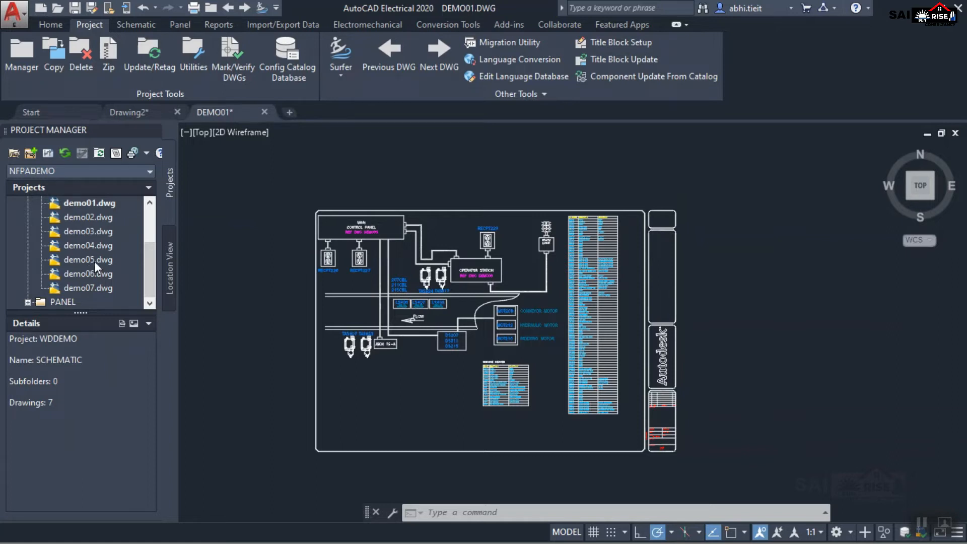
{"action": "double_click", "coordinate": [67, 221]}
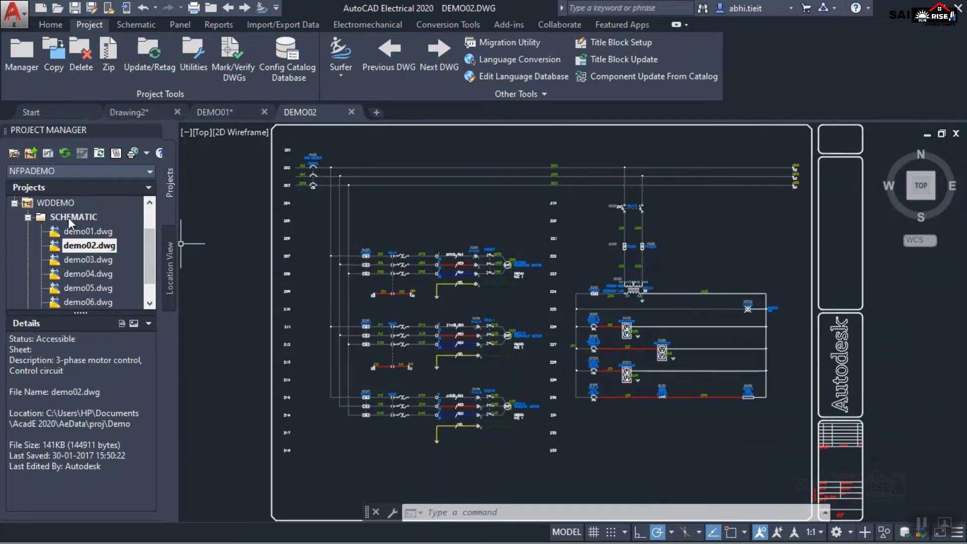
Expand the PANEL folder of the WDDEMO project and view the details of demo09.dwg.
{"action": "scroll", "coordinate": [138, 238], "scroll_direction": "down", "scroll_amount": 1}
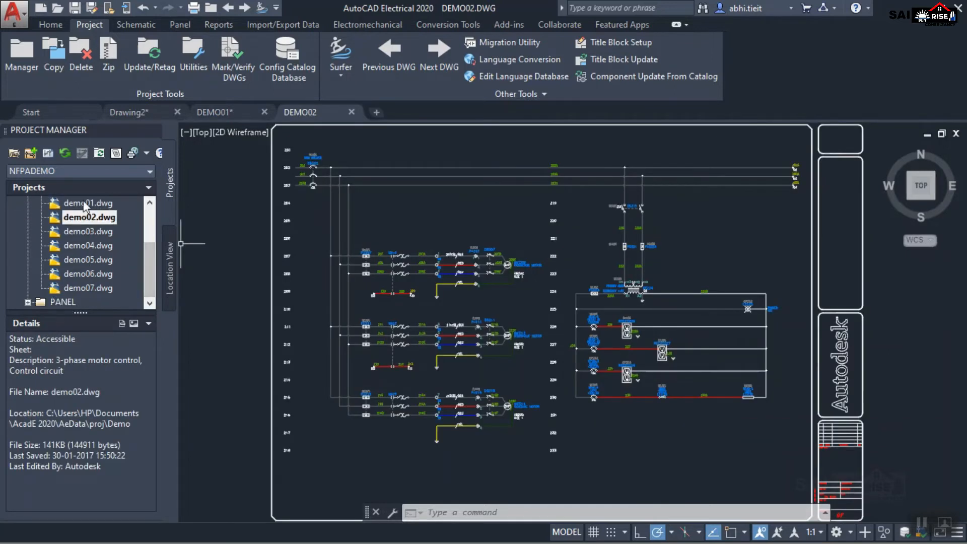
{"action": "left_click", "coordinate": [28, 302]}
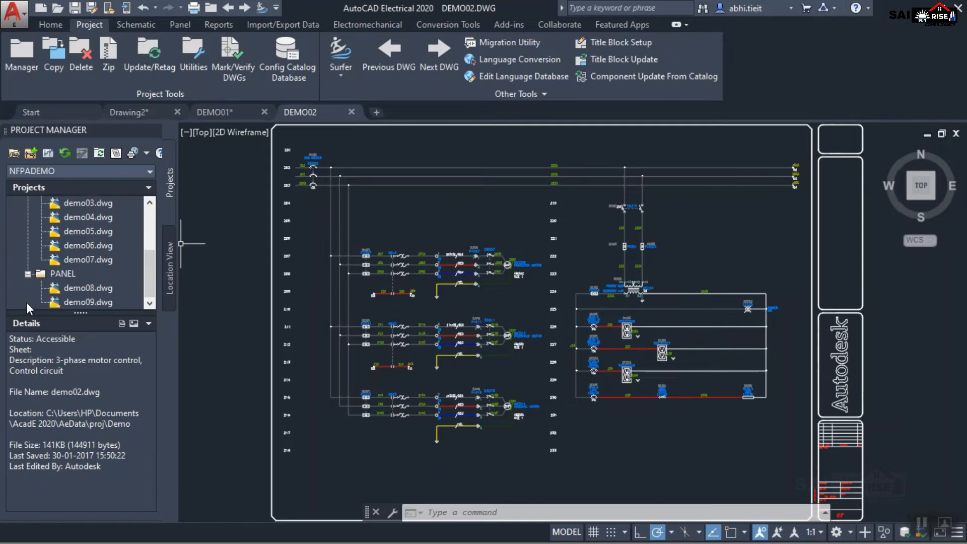
{"action": "left_click", "coordinate": [81, 303]}
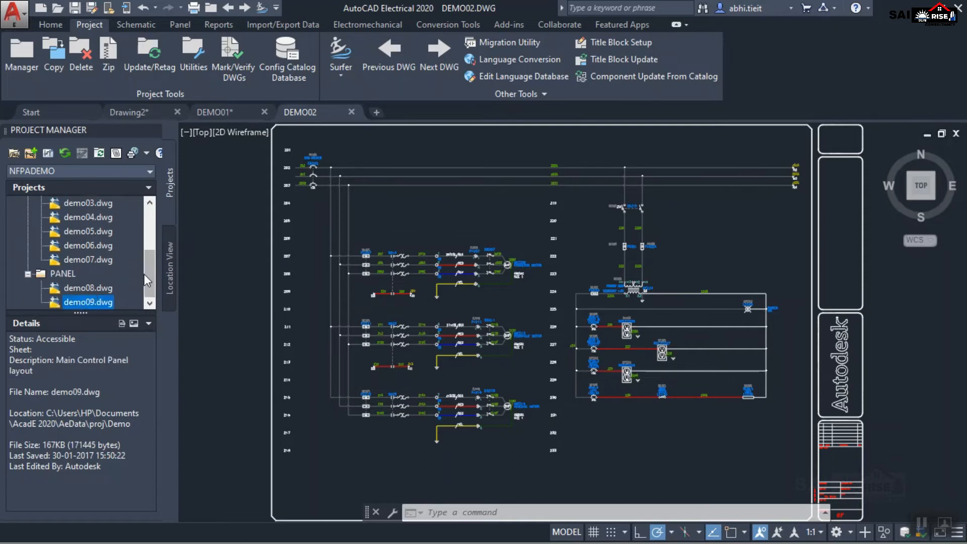
Return to demo01.dwg through the project's drawing list and examine its flow and interconnection diagram up close.
{"action": "left_click_drag", "start_coordinate": [150, 270], "coordinate": [136, 249]}
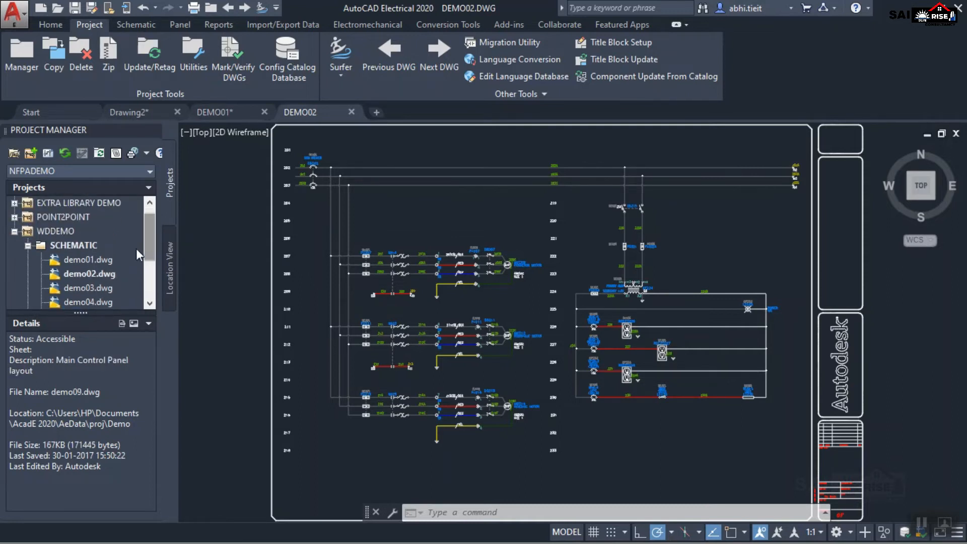
{"action": "double_click", "coordinate": [89, 259]}
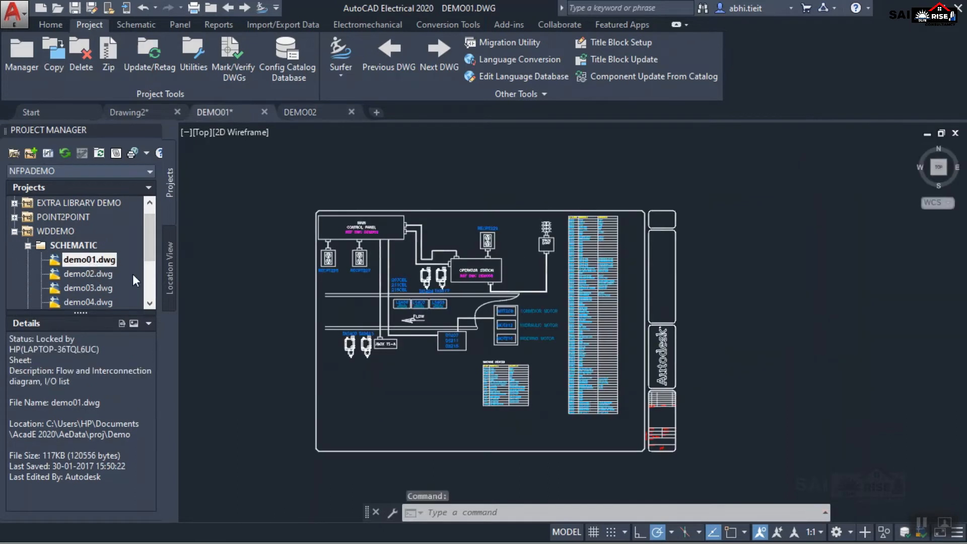
{"action": "scroll", "coordinate": [451, 358], "scroll_direction": "up", "scroll_amount": 6}
{"action": "scroll", "coordinate": [452, 357], "scroll_direction": "down", "scroll_amount": 4}
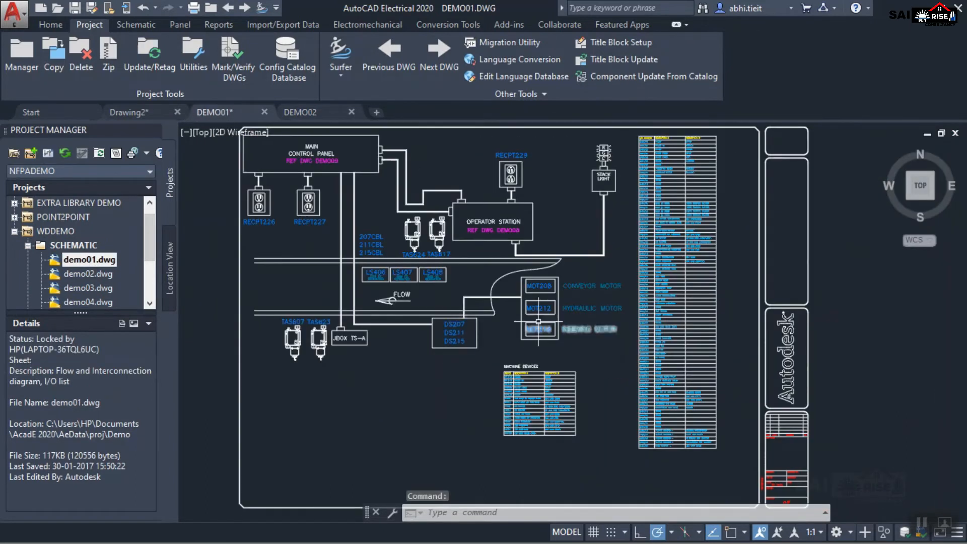
{"action": "scroll", "coordinate": [635, 297], "scroll_direction": "up", "scroll_amount": 4}
{"action": "scroll", "coordinate": [604, 317], "scroll_direction": "down", "scroll_amount": 6}
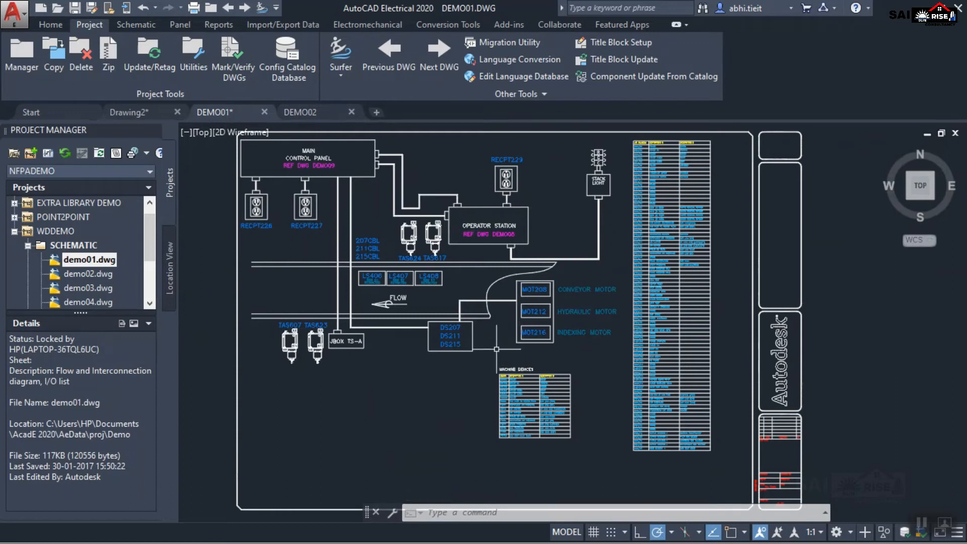
Switch to demo02.dwg through the project's drawing list and examine its three-phase motor control circuit.
{"action": "double_click", "coordinate": [91, 273]}
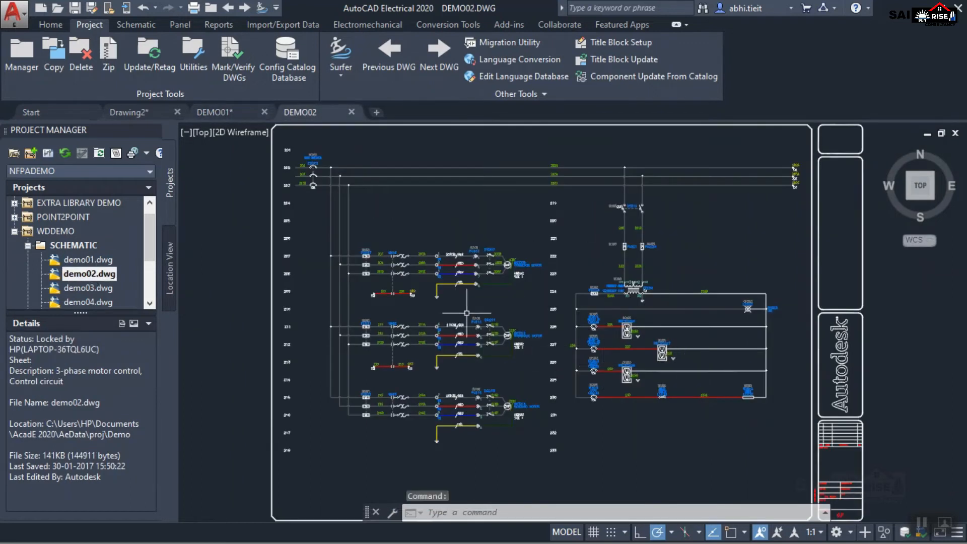
{"action": "scroll", "coordinate": [359, 327], "scroll_direction": "up", "scroll_amount": 5}
{"action": "scroll", "coordinate": [359, 327], "scroll_direction": "down", "scroll_amount": 4}
{"action": "scroll", "coordinate": [408, 322], "scroll_direction": "down", "scroll_amount": 2}
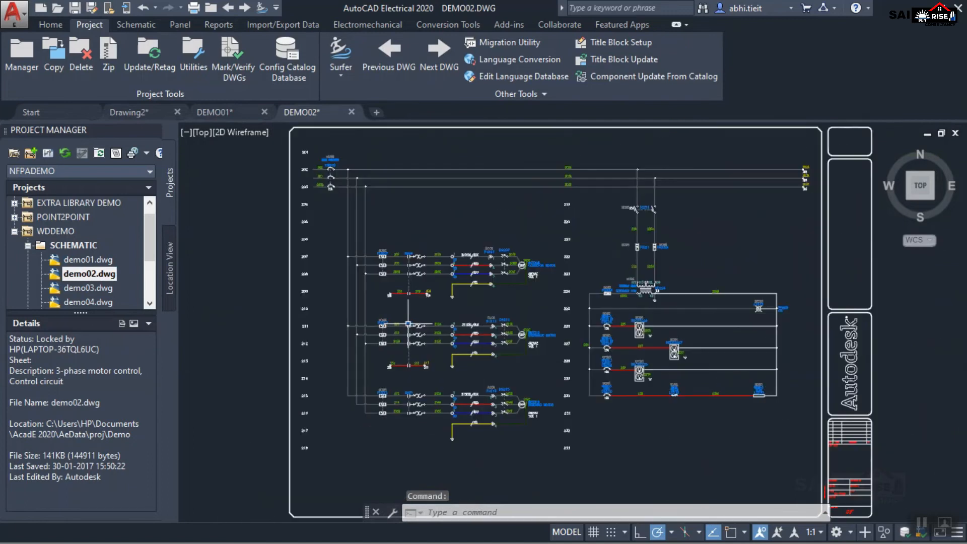
Open demo03.dwg and demo04.dwg from the SCHEMATIC folder of the WDDEMO project.
{"action": "double_click", "coordinate": [72, 288]}
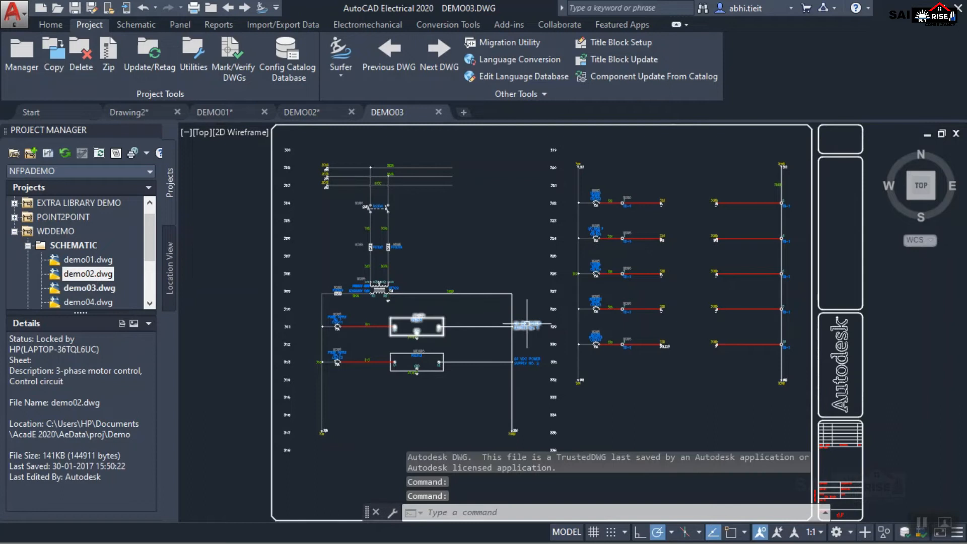
{"action": "left_click_drag", "start_coordinate": [147, 250], "coordinate": [137, 270]}
{"action": "double_click", "coordinate": [79, 245]}
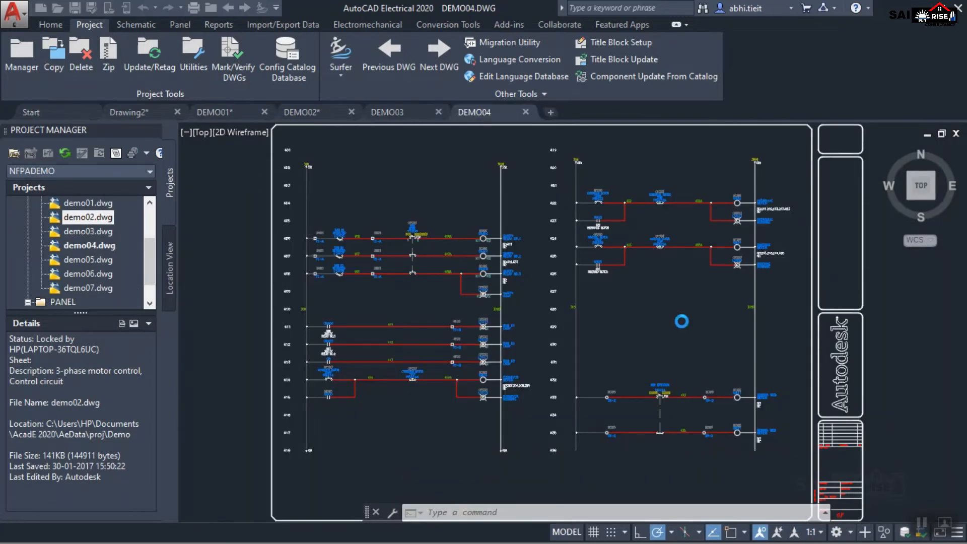
Examine the ladder circuit of demo04.dwg, starting with the limit switches and safety relays on rungs 406 to 408.
{"action": "scroll", "coordinate": [322, 239], "scroll_direction": "up", "scroll_amount": 10}
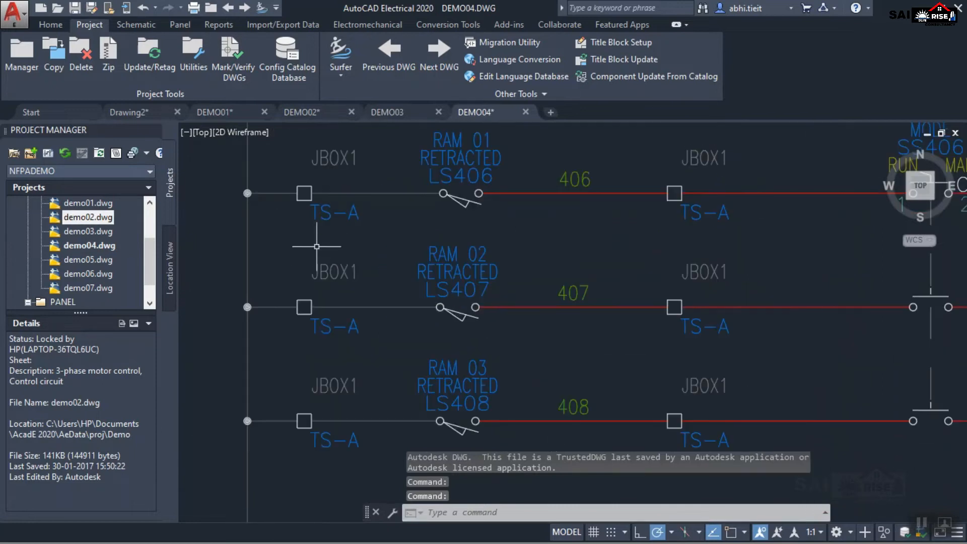
{"action": "scroll", "coordinate": [322, 239], "scroll_direction": "down", "scroll_amount": 5}
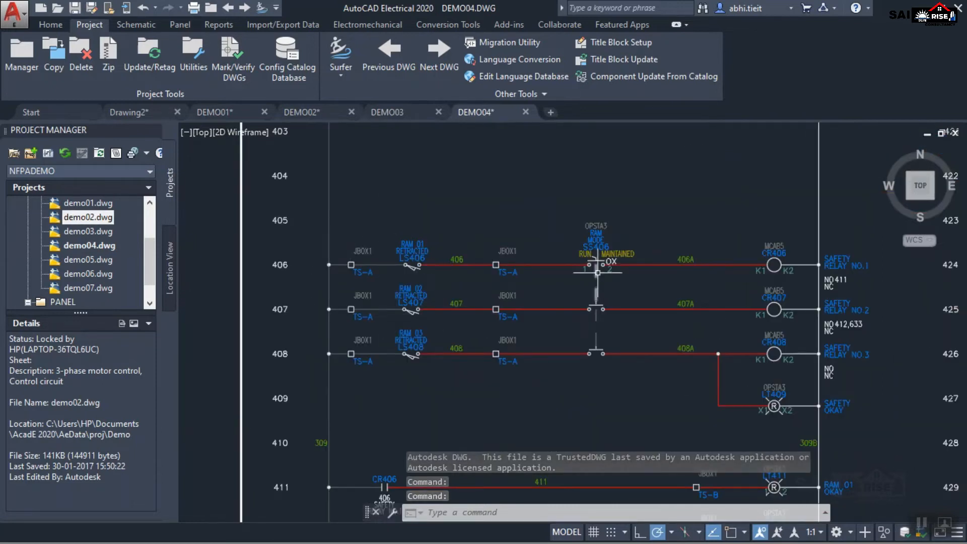
{"action": "middle_click_drag", "start_coordinate": [510, 280], "coordinate": [549, 343]}
{"action": "scroll", "coordinate": [450, 324], "scroll_direction": "down", "scroll_amount": 2}
{"action": "middle_click_drag", "start_coordinate": [402, 308], "coordinate": [377, 249]}
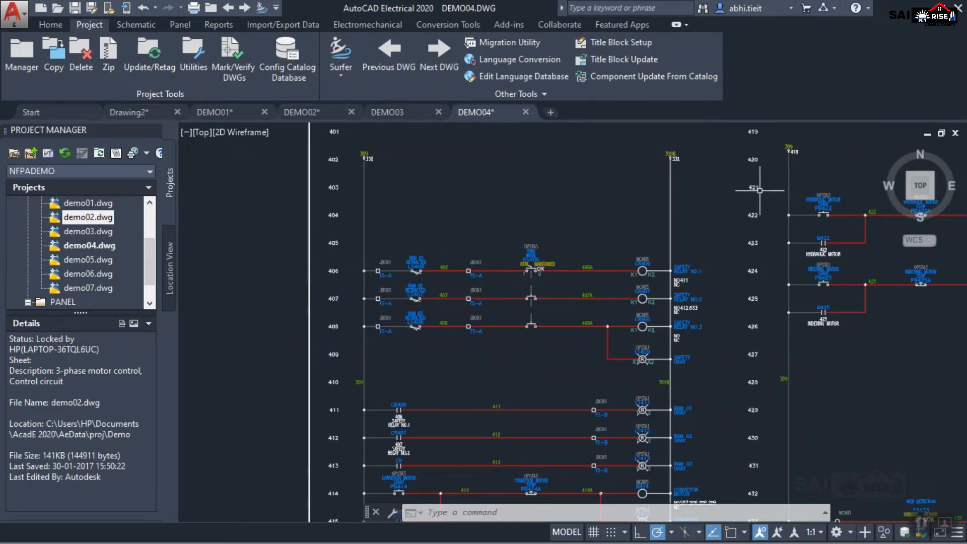
Open the PLC I/O drawings demo05.dwg, demo06.dwg and demo07.dwg from the SCHEMATIC folder.
{"action": "left_click", "coordinate": [91, 260]}
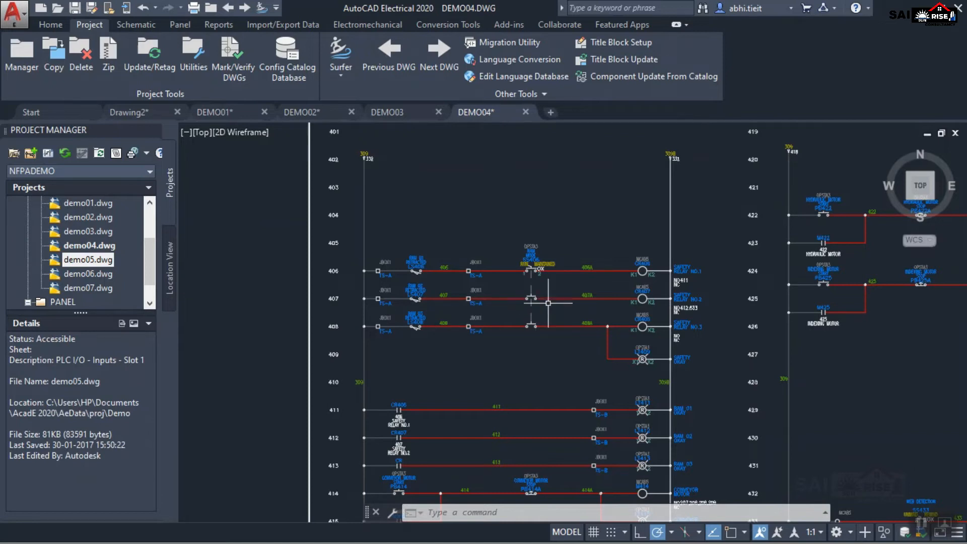
{"action": "double_click", "coordinate": [92, 259]}
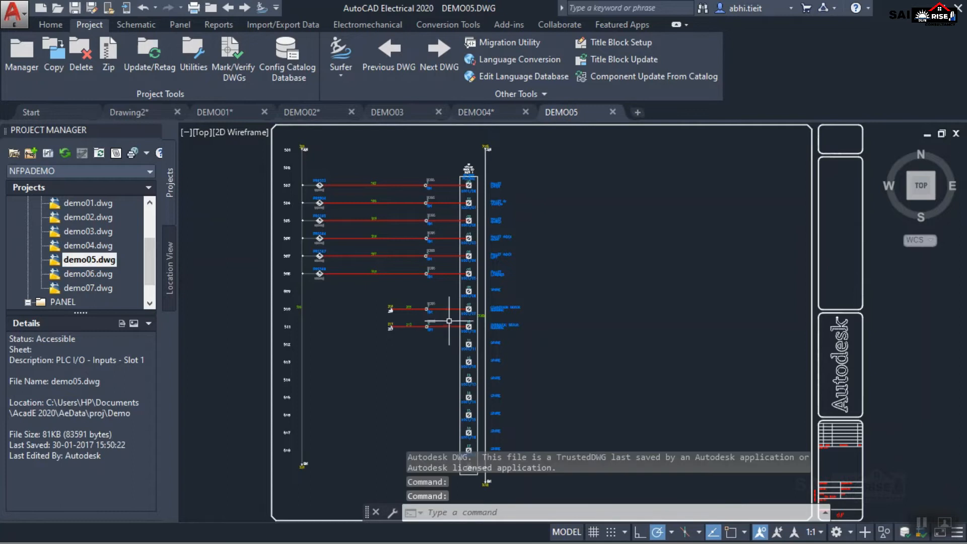
{"action": "double_click", "coordinate": [91, 276]}
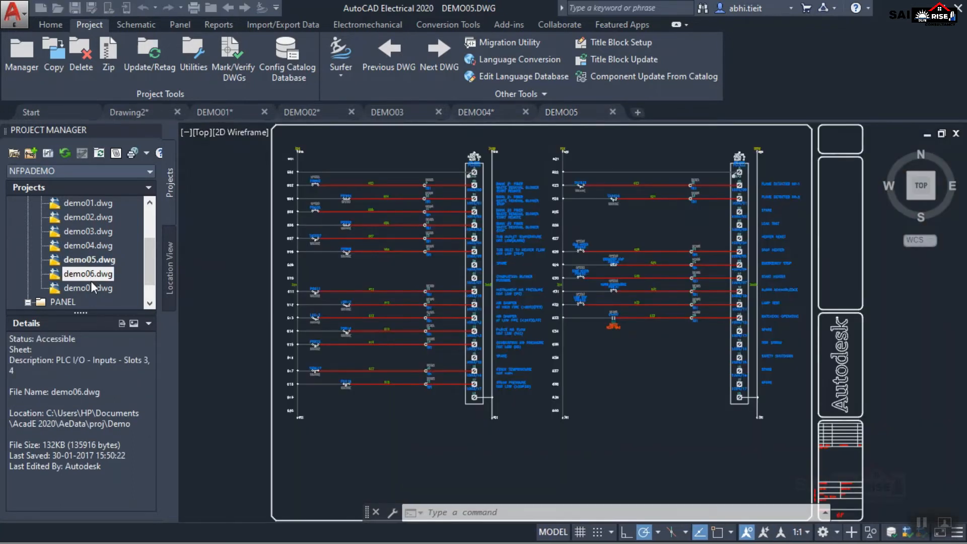
{"action": "double_click", "coordinate": [78, 288]}
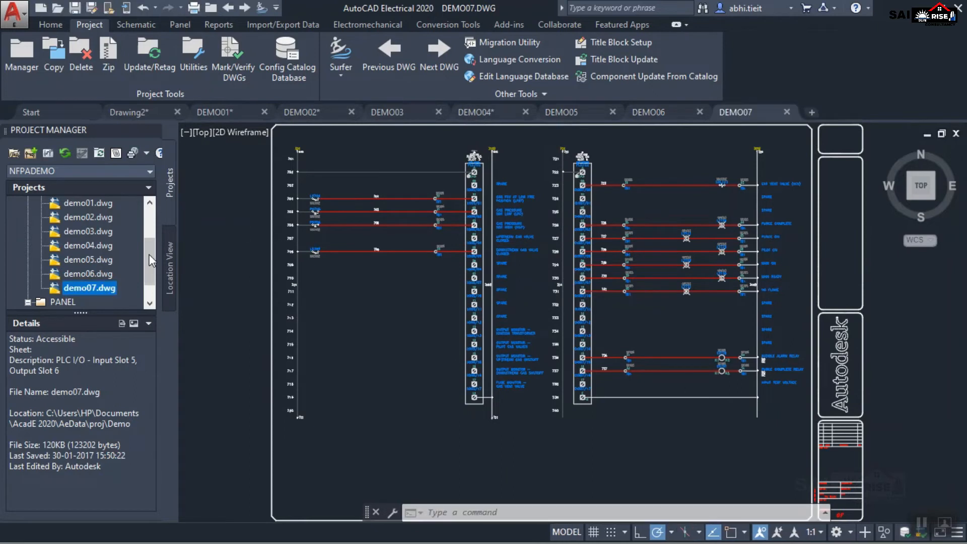
Open demo08.dwg from the PANEL folder, inspect its operator station layout, and open demo09.dwg from the same folder.
{"action": "scroll", "coordinate": [86, 288], "scroll_direction": "down", "scroll_amount": 1}
{"action": "double_click", "coordinate": [86, 287]}
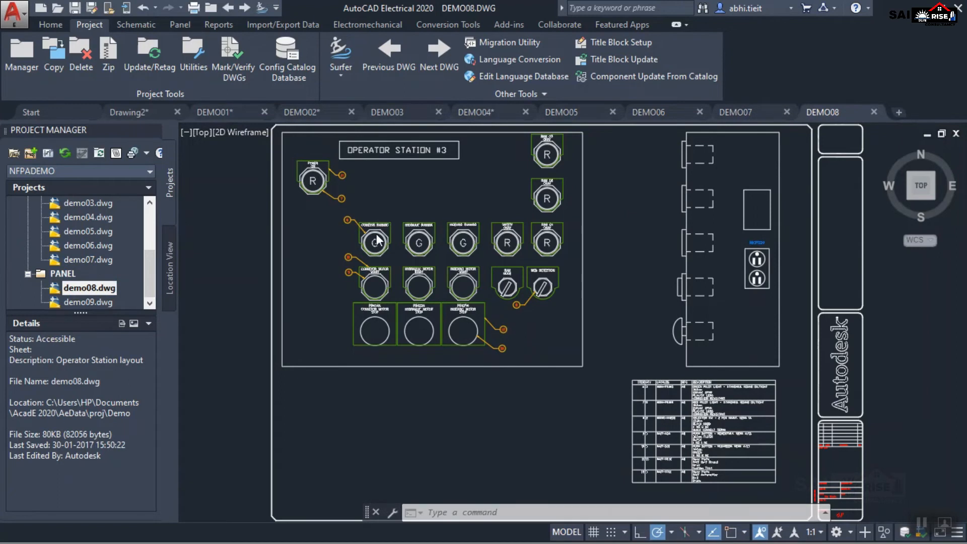
{"action": "scroll", "coordinate": [627, 336], "scroll_direction": "up", "scroll_amount": 6}
{"action": "scroll", "coordinate": [464, 281], "scroll_direction": "down", "scroll_amount": 5}
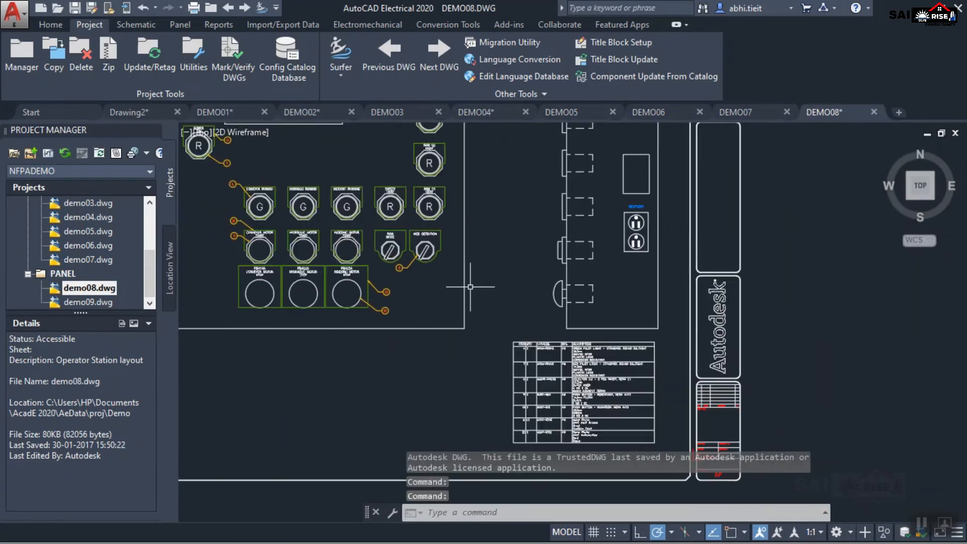
{"action": "double_click", "coordinate": [98, 302]}
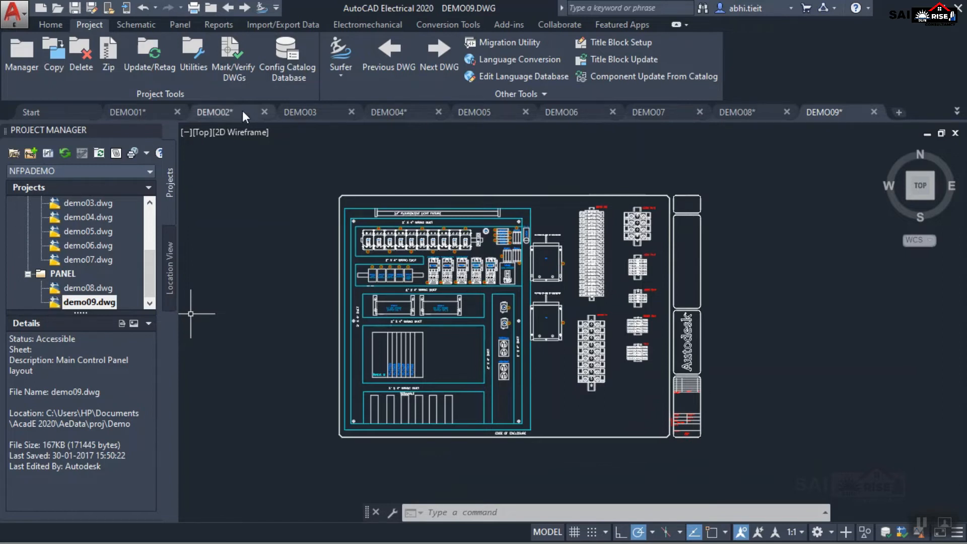
Close the demo02.dwg drawing, start a blank drawing and close it without drawing anything.
{"action": "left_click", "coordinate": [264, 112]}
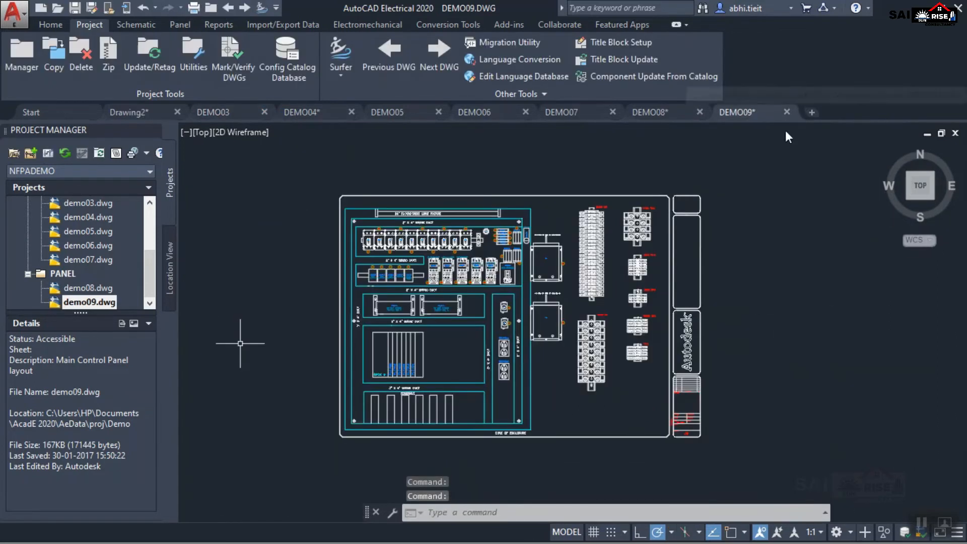
{"action": "left_click", "coordinate": [811, 111]}
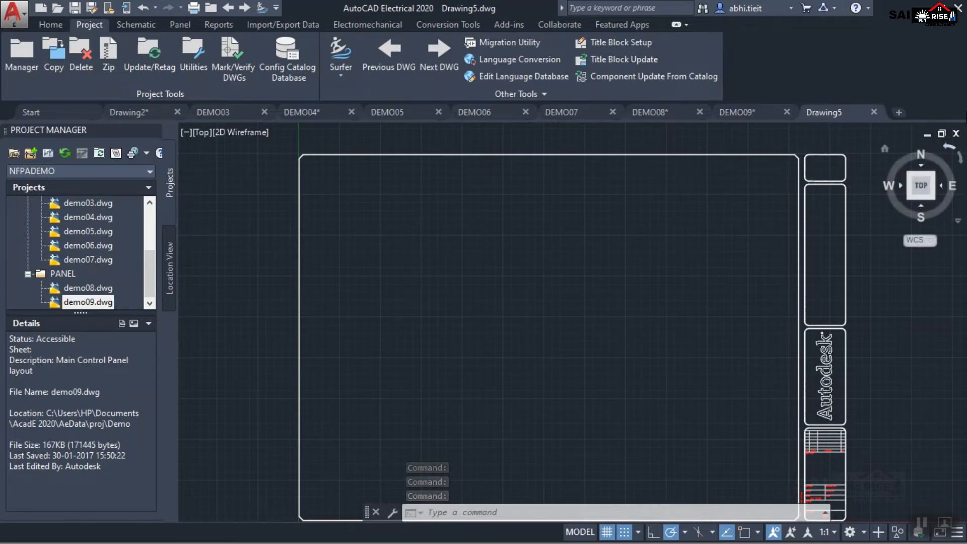
{"action": "left_click", "coordinate": [874, 113]}
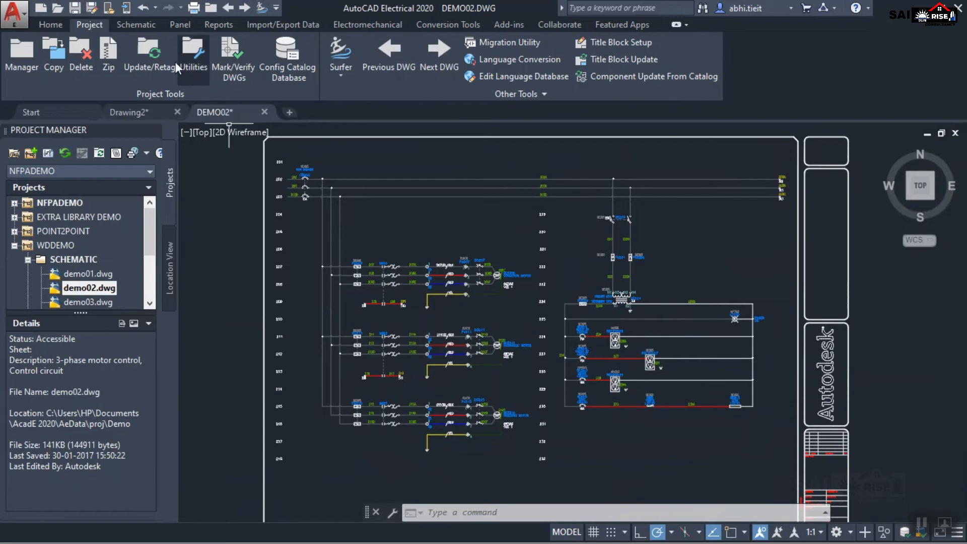
Review the Schematic and Home tool sets, and examine demo02.dwg's layers with their colors and linetypes in the Layer Properties Manager.
{"action": "left_click", "coordinate": [134, 26]}
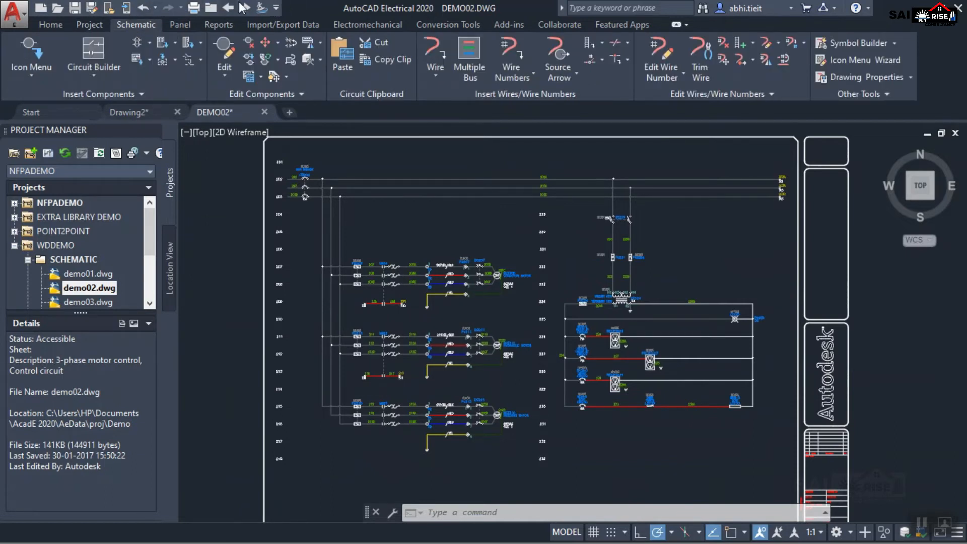
{"action": "left_click", "coordinate": [41, 26]}
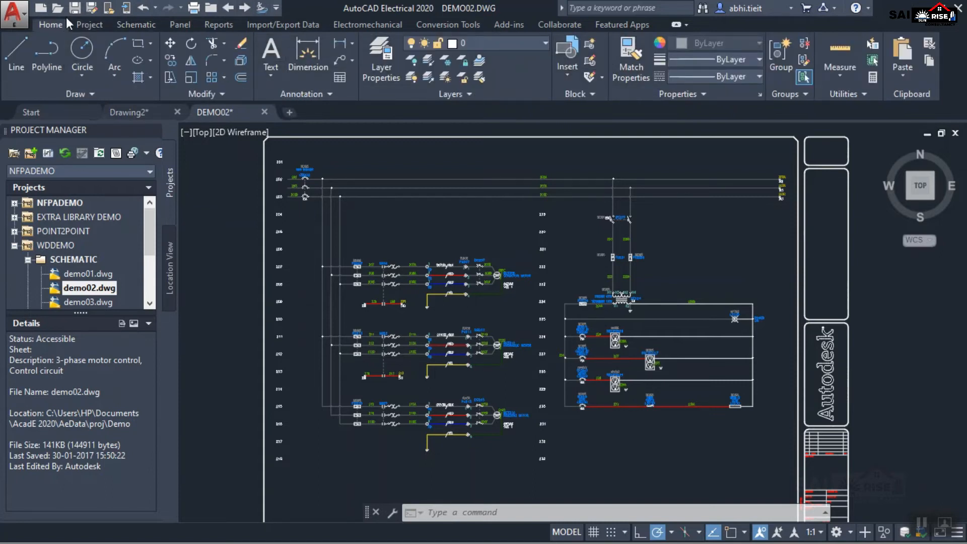
{"action": "left_click", "coordinate": [401, 73]}
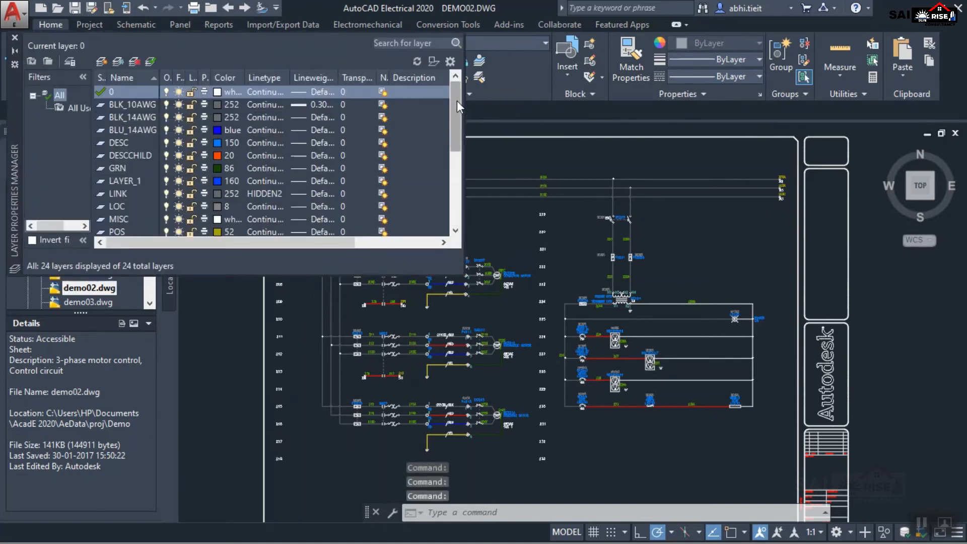
{"action": "left_click_drag", "start_coordinate": [455, 100], "coordinate": [465, 202]}
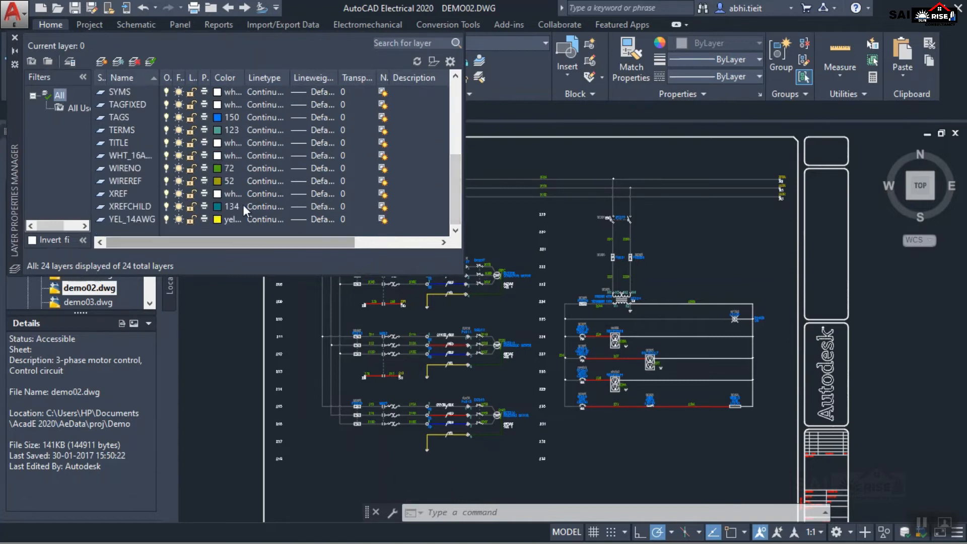
{"action": "scroll", "coordinate": [243, 205], "scroll_direction": "up", "scroll_amount": 5}
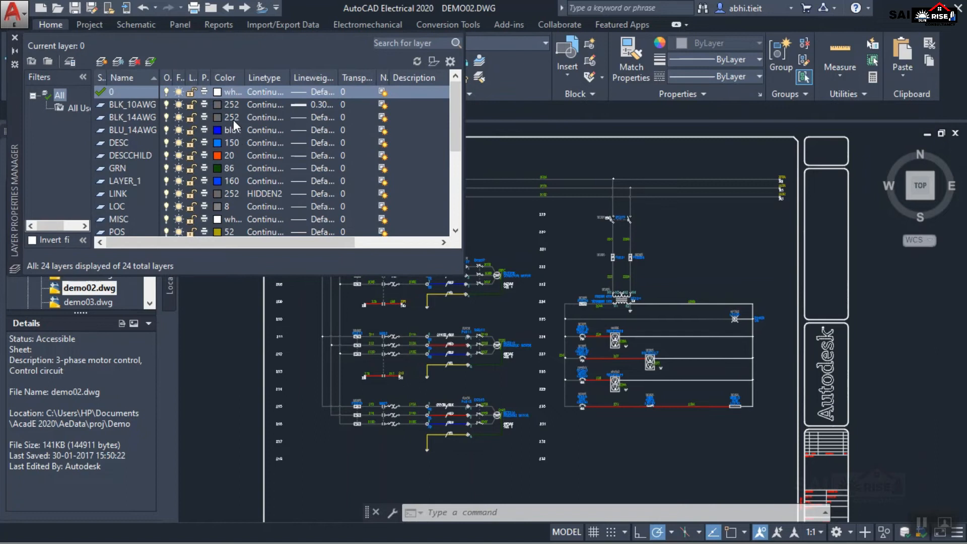
{"action": "scroll", "coordinate": [234, 119], "scroll_direction": "down", "scroll_amount": 5}
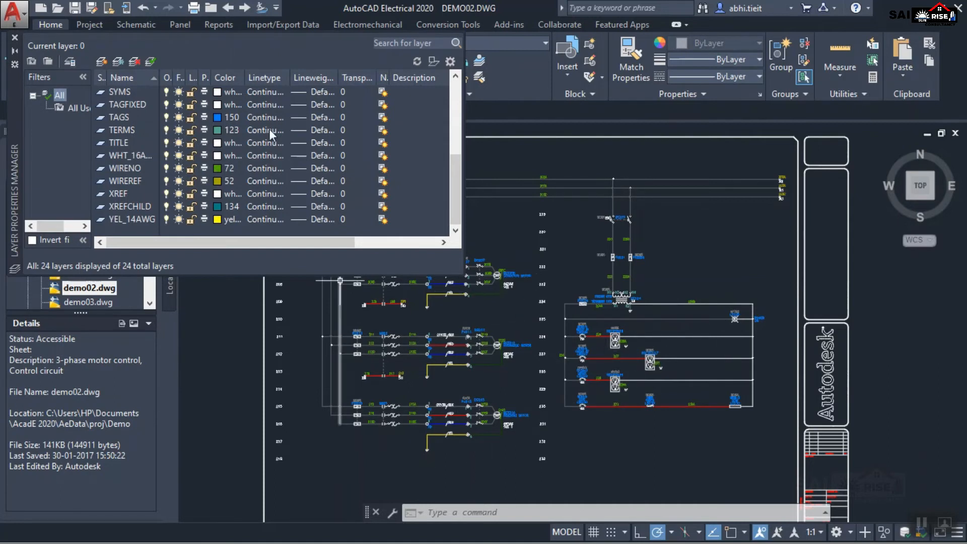
{"action": "scroll", "coordinate": [234, 176], "scroll_direction": "up", "scroll_amount": 5}
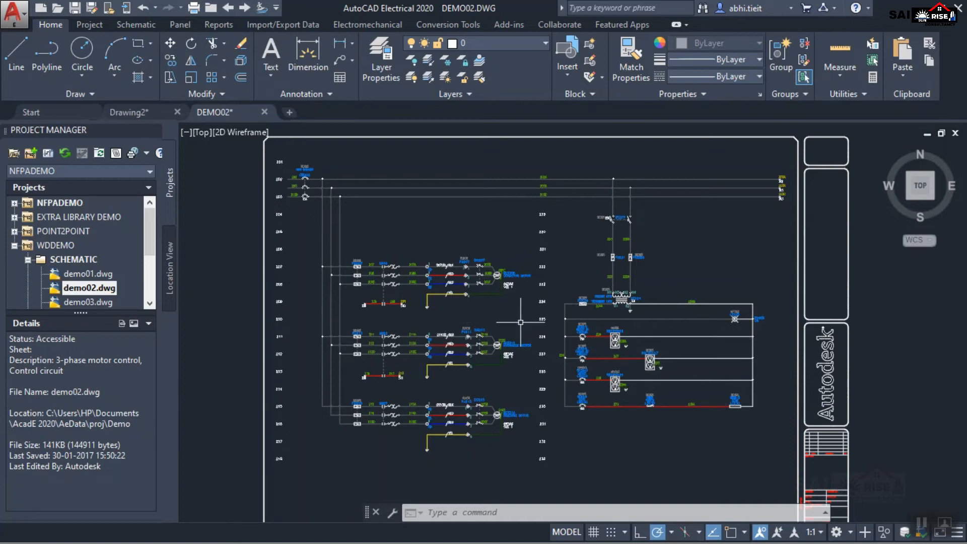
Look through the WDDEMO project's drawing list and view the NFPADEMO project's details in the Project Manager.
{"action": "left_click_drag", "start_coordinate": [149, 230], "coordinate": [150, 259]}
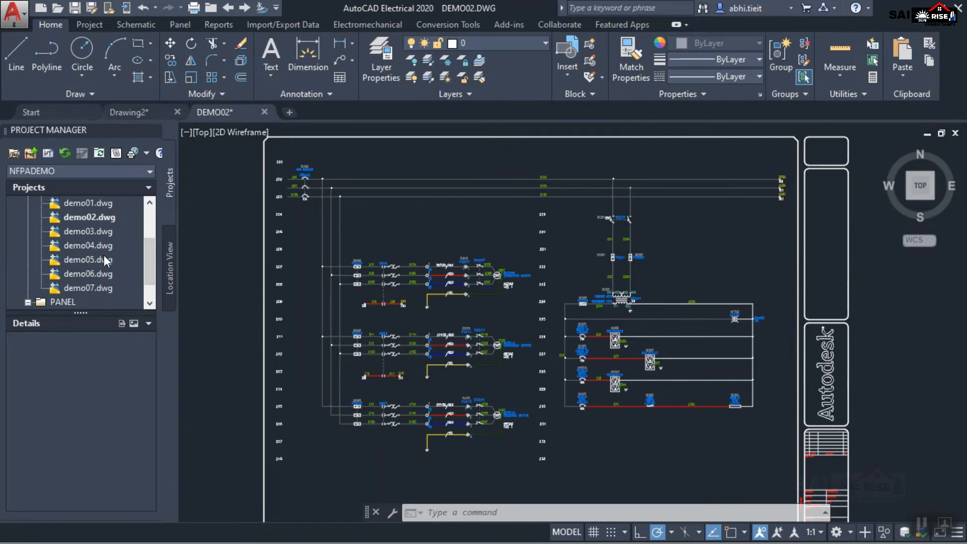
{"action": "scroll", "coordinate": [95, 288], "scroll_direction": "down", "scroll_amount": 1}
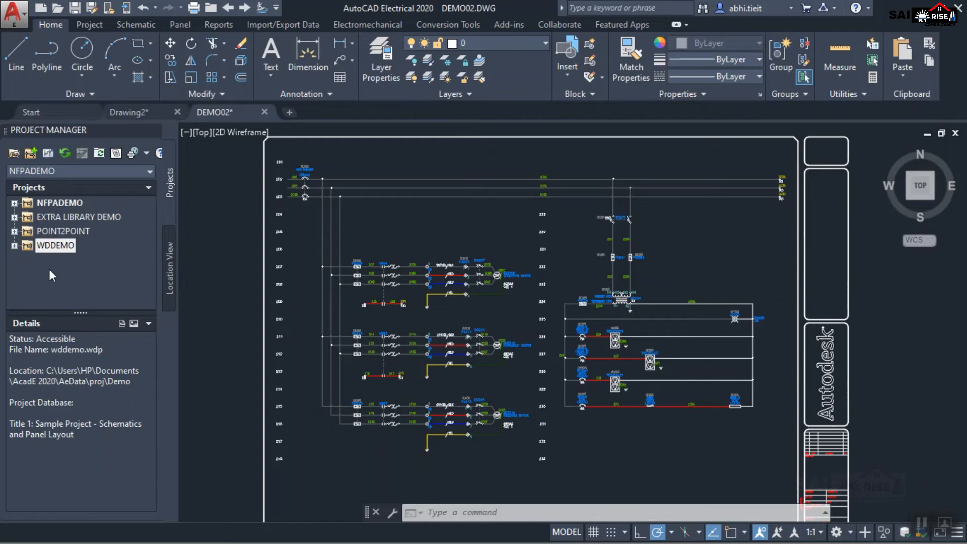
{"action": "left_click", "coordinate": [61, 202]}
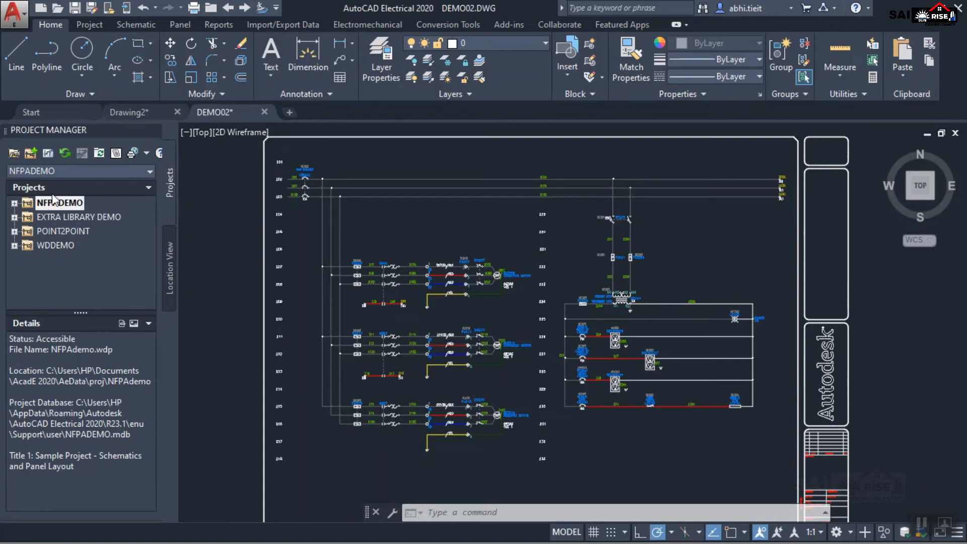
Create a new project named New_Project in its own folder, with settings copied from NFPAdemo.wdp.
{"action": "left_click", "coordinate": [31, 153]}
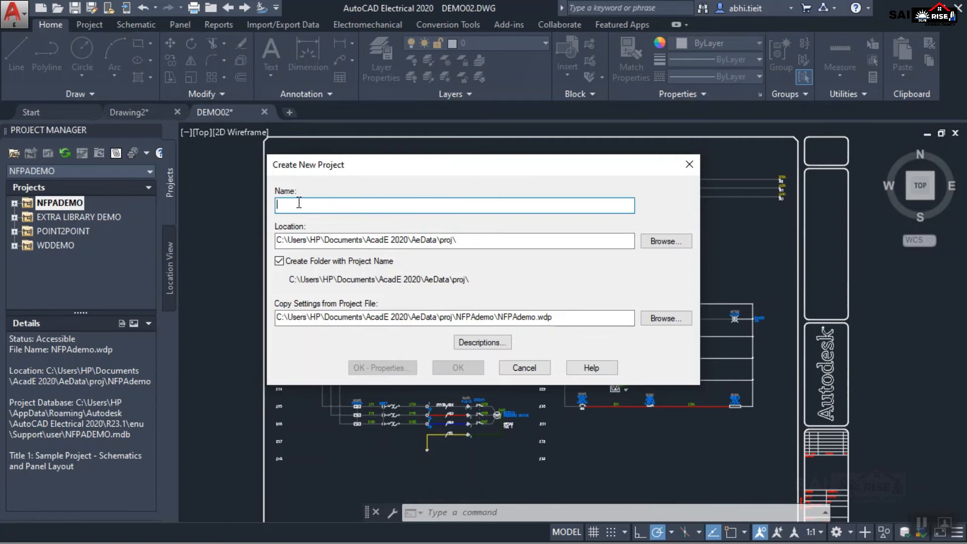
{"action": "type", "text": "N"}
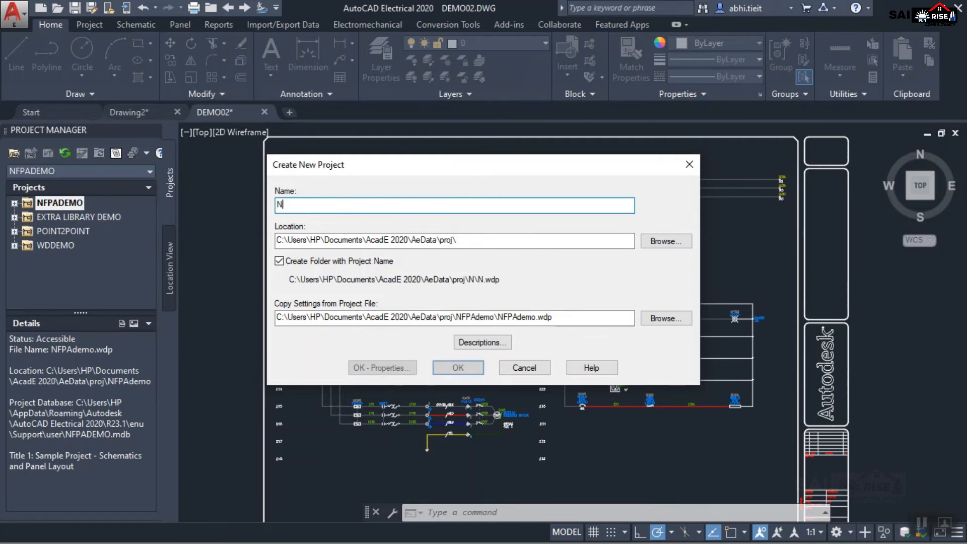
{"action": "type", "text": "ew_Project"}
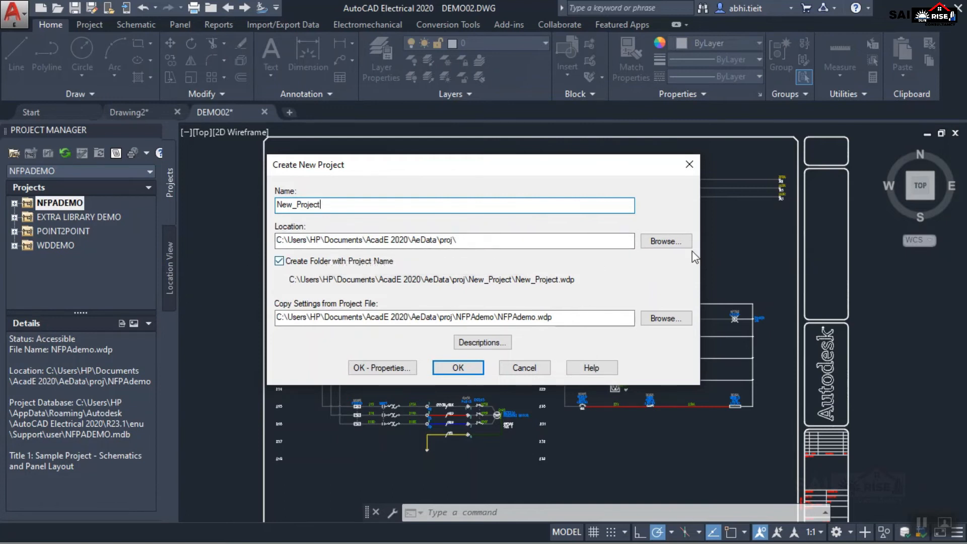
{"action": "left_click", "coordinate": [451, 370]}
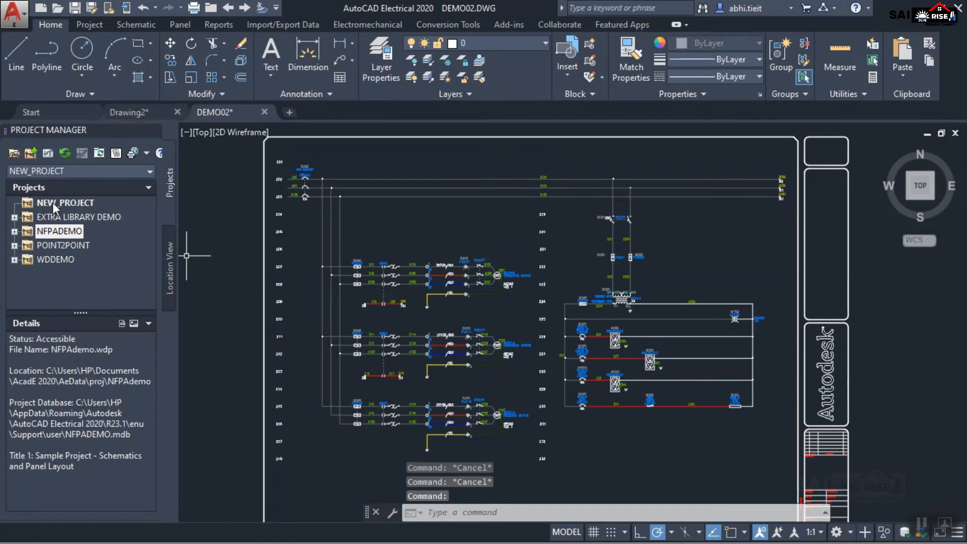
Add a subfolder named Folder_01 to the NEW_PROJECT project.
{"action": "left_click", "coordinate": [52, 203]}
{"action": "right_click", "coordinate": [53, 203]}
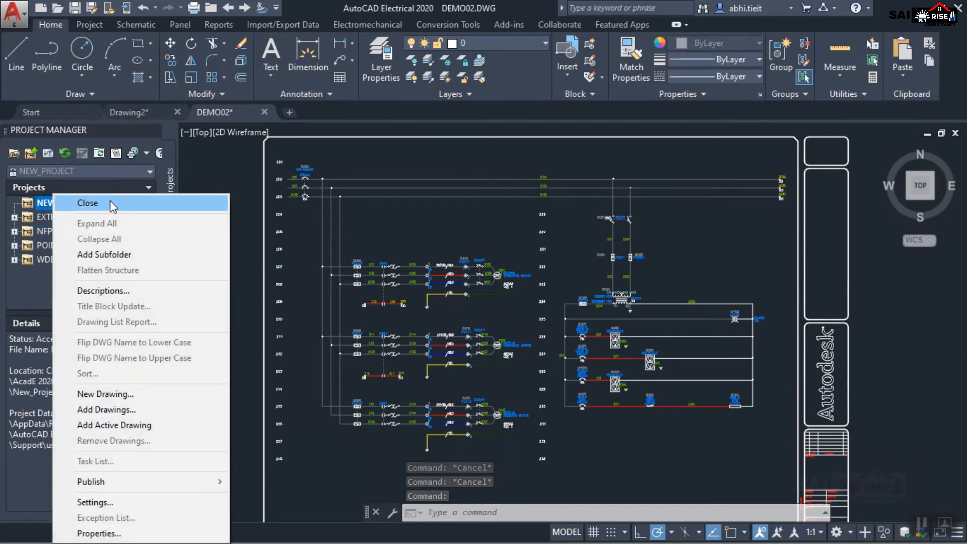
{"action": "left_click", "coordinate": [45, 204]}
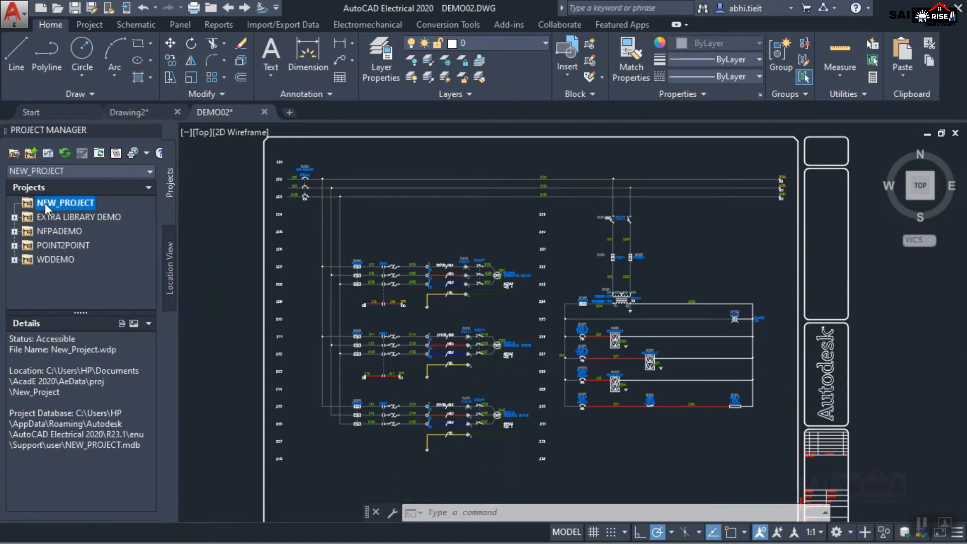
{"action": "right_click", "coordinate": [47, 208]}
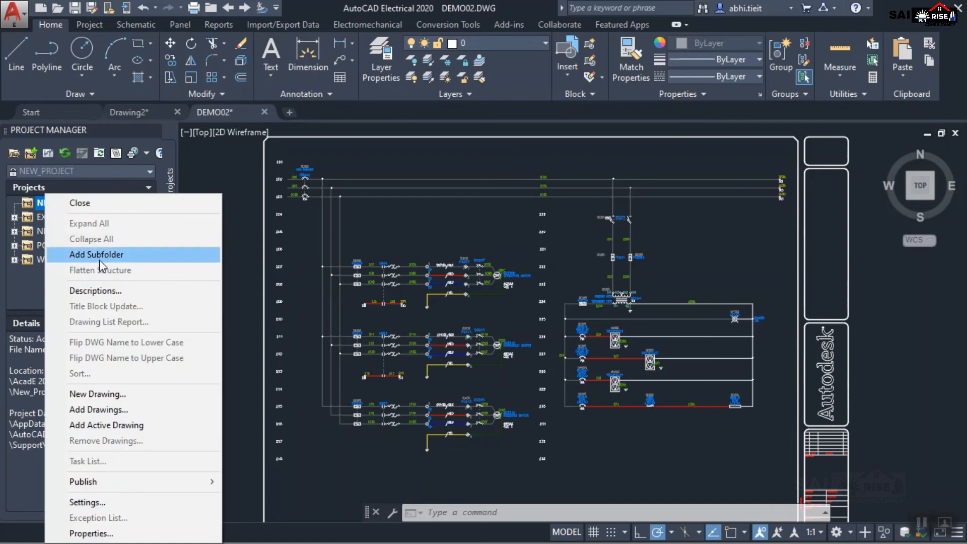
{"action": "left_click", "coordinate": [99, 255]}
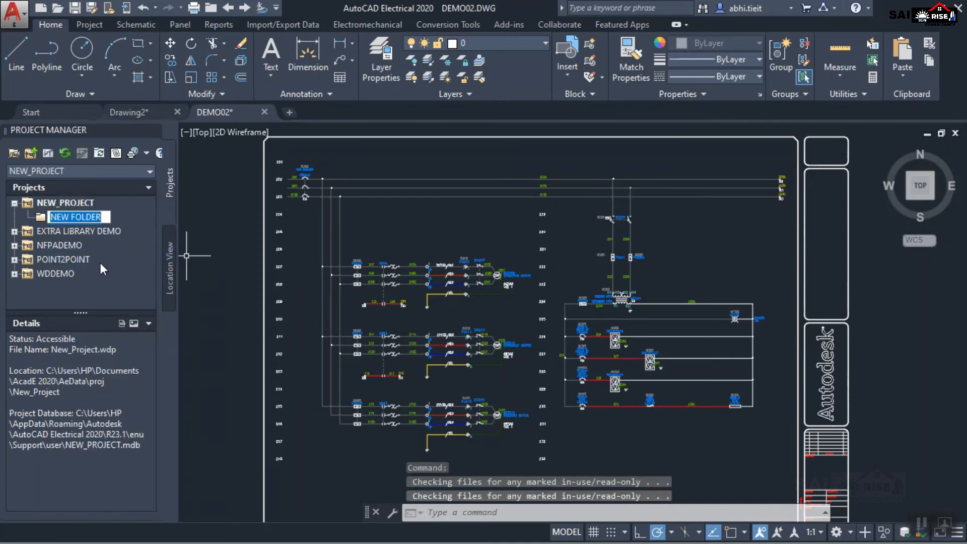
{"action": "type", "text": "Folder_01"}
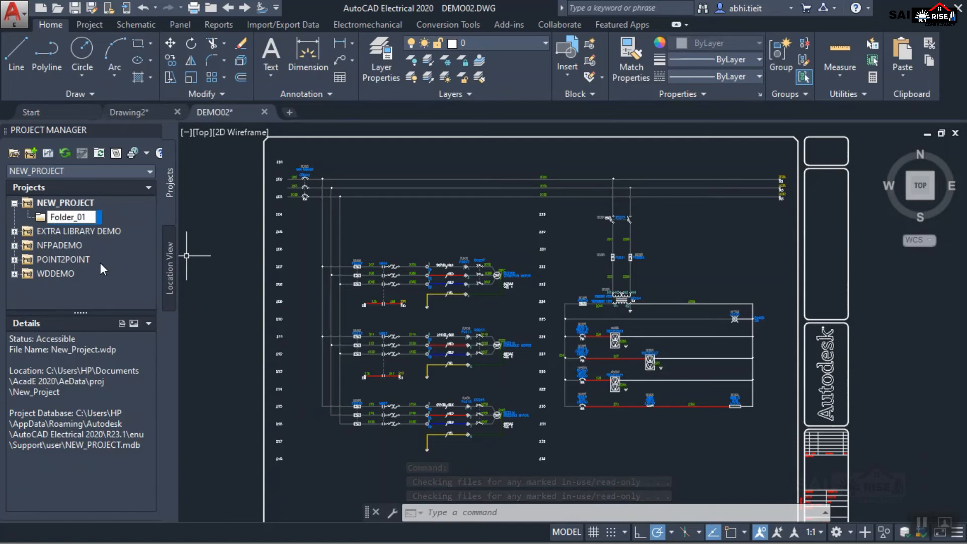
{"action": "left_click", "coordinate": [98, 291]}
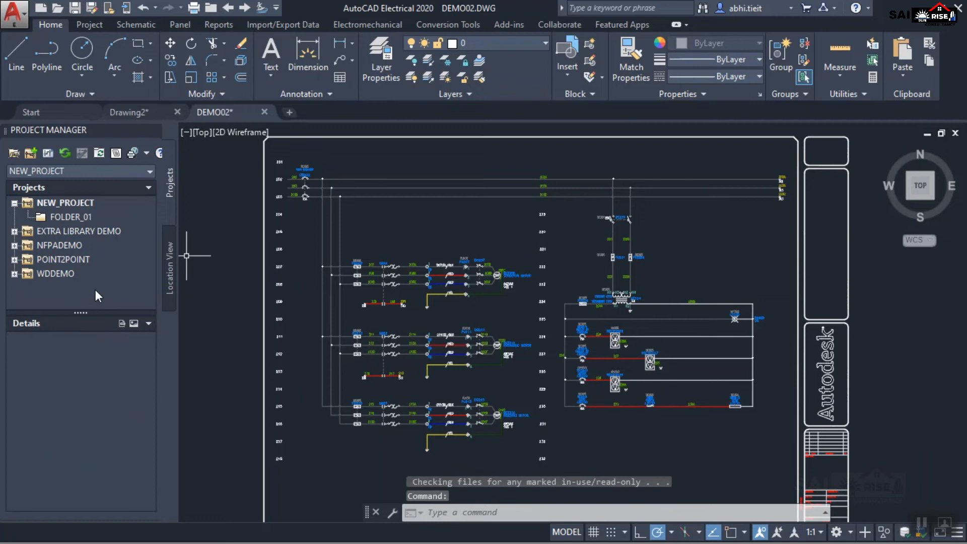
Add a second subfolder named Folder_02 to the NEW_PROJECT project.
{"action": "right_click", "coordinate": [53, 202]}
{"action": "left_click", "coordinate": [126, 256]}
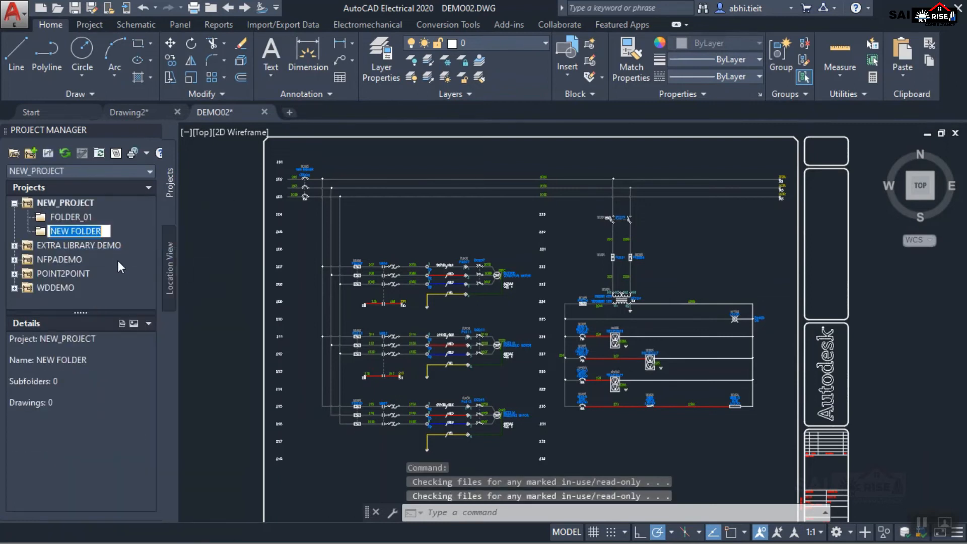
{"action": "type", "text": "Folder_02"}
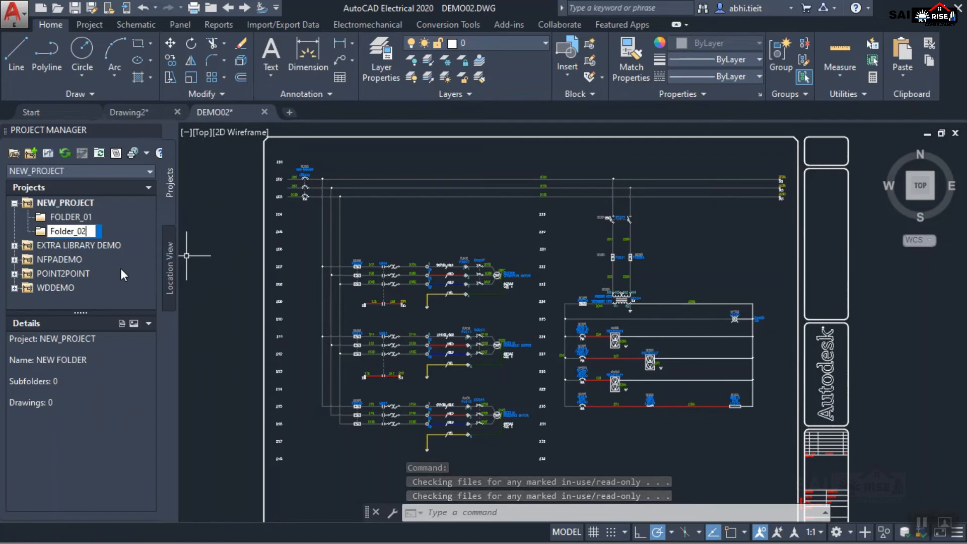
{"action": "left_click", "coordinate": [71, 217]}
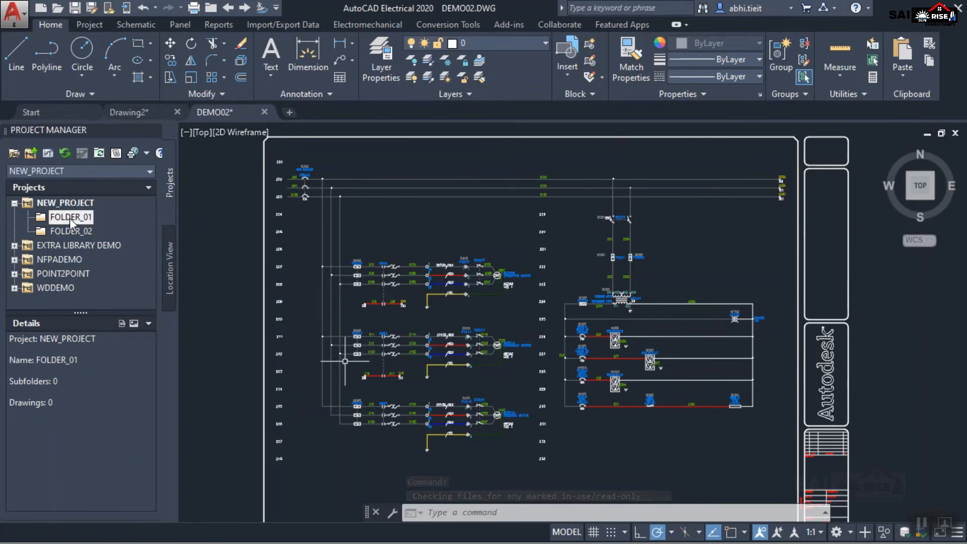
Create a new drawing named File_01 in FOLDER_01 without a template and dismiss the title block message.
{"action": "right_click", "coordinate": [70, 222]}
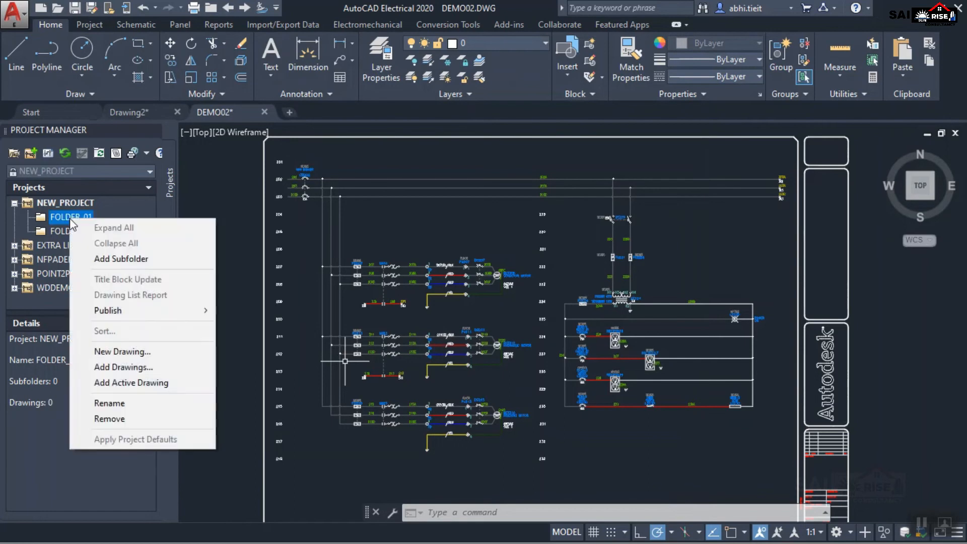
{"action": "left_click", "coordinate": [116, 351]}
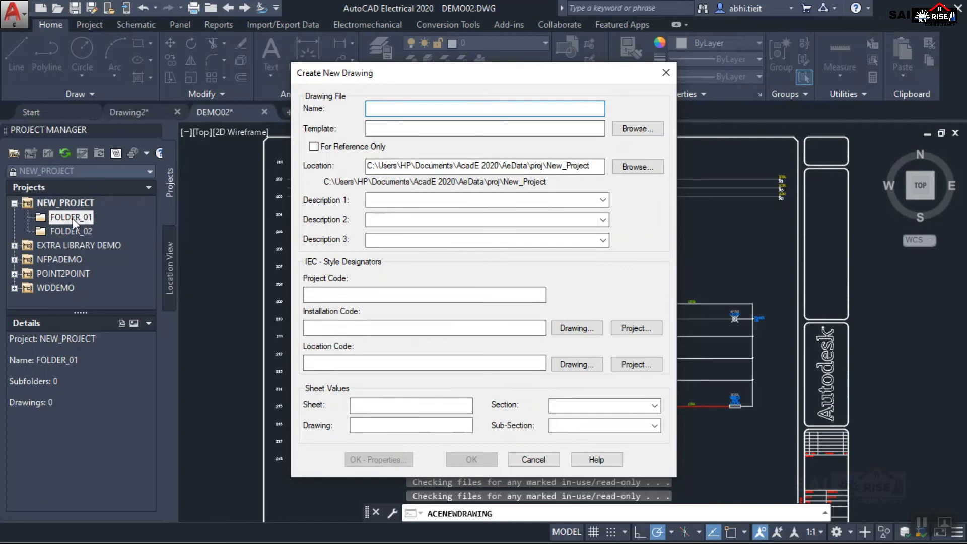
{"action": "type", "text": "File_01"}
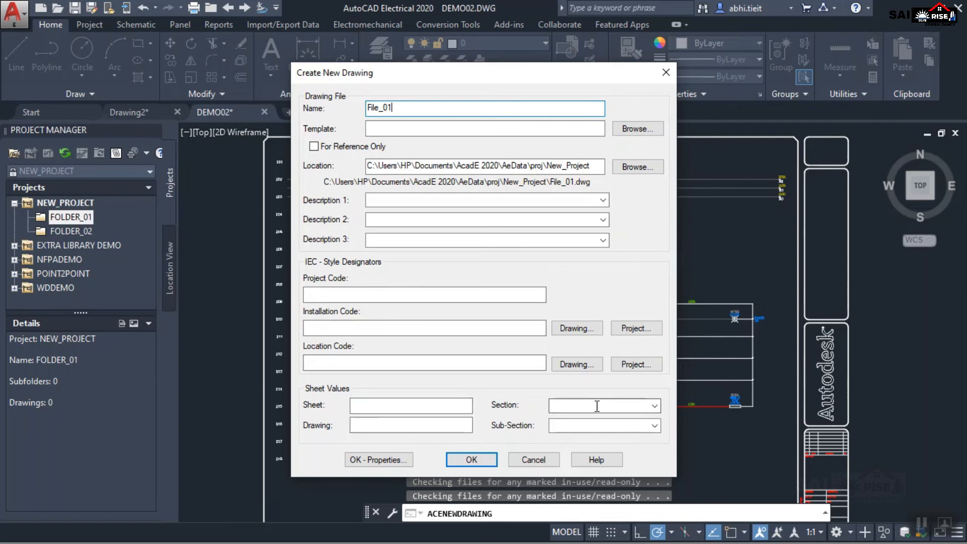
{"action": "left_click", "coordinate": [470, 459]}
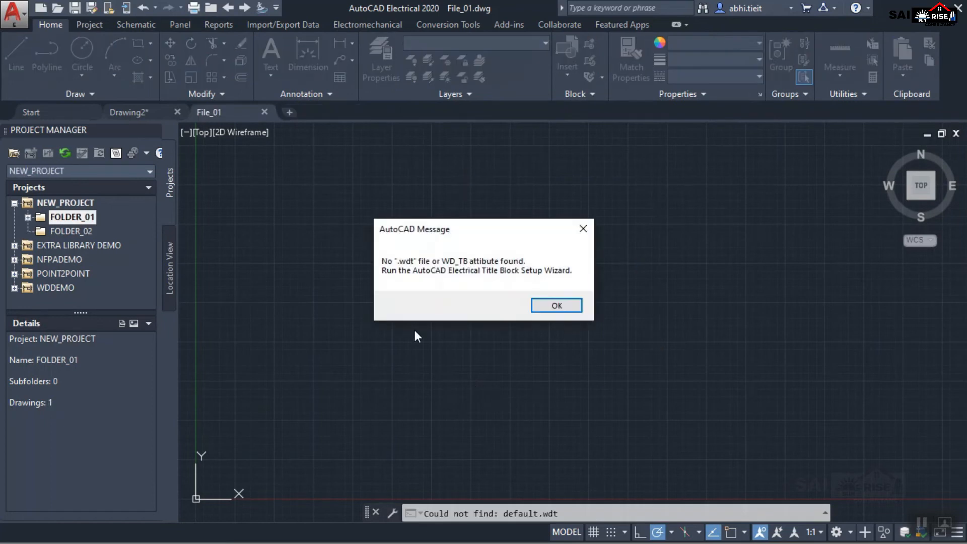
{"action": "left_click", "coordinate": [543, 308]}
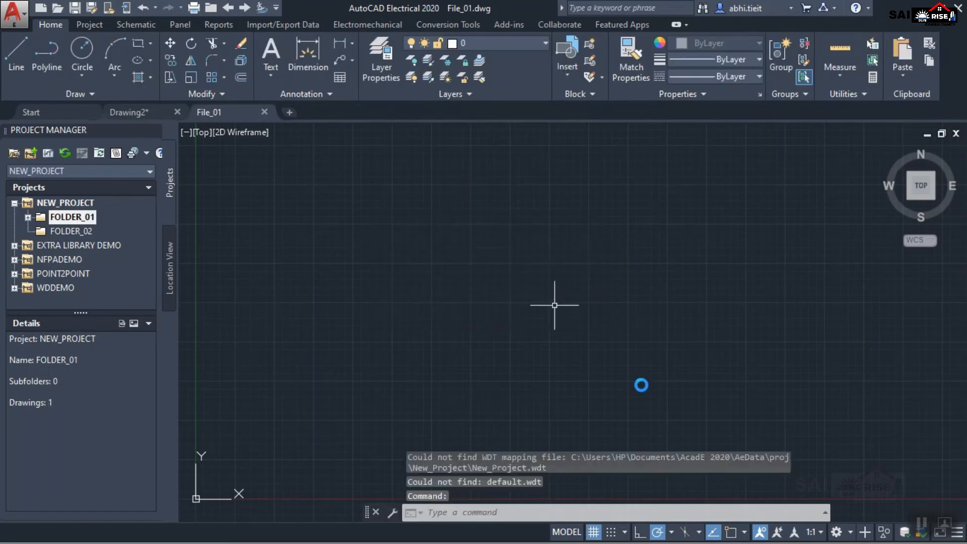
Check the contents of FOLDER_01, view the WDDEMO project's details and list the drawings of the EXTRA LIBRARY DEMO project.
{"action": "left_click", "coordinate": [27, 217]}
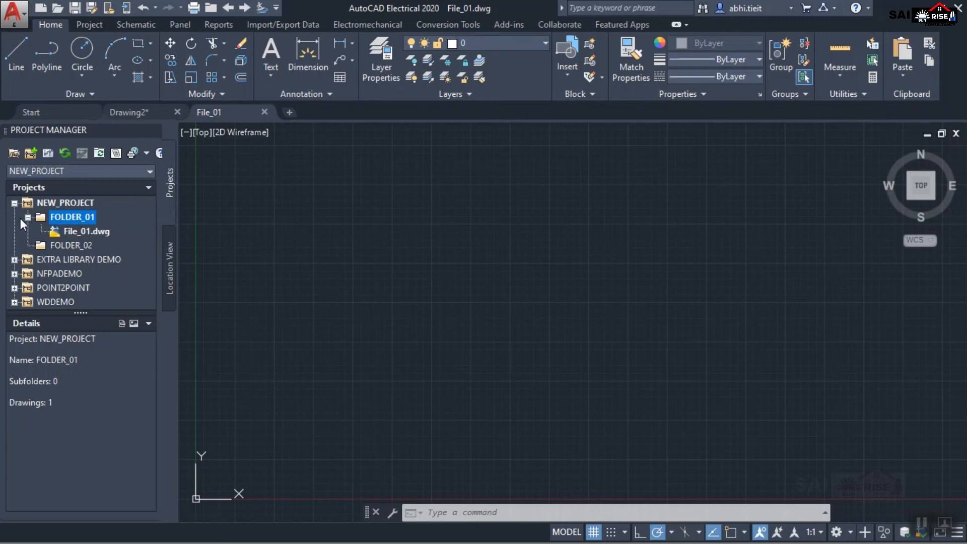
{"action": "left_click", "coordinate": [14, 203]}
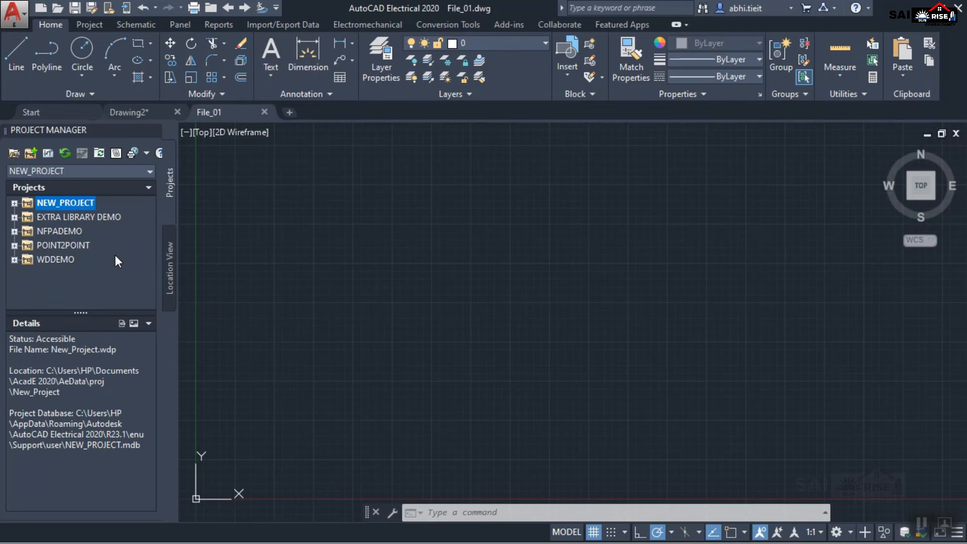
{"action": "left_click", "coordinate": [46, 259]}
{"action": "left_click", "coordinate": [53, 216]}
{"action": "left_click", "coordinate": [51, 258]}
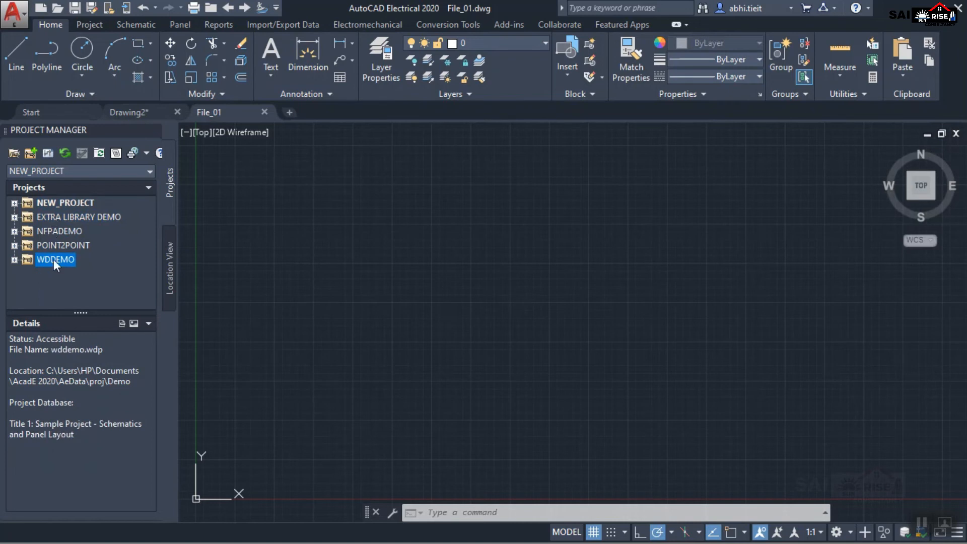
{"action": "double_click", "coordinate": [43, 217]}
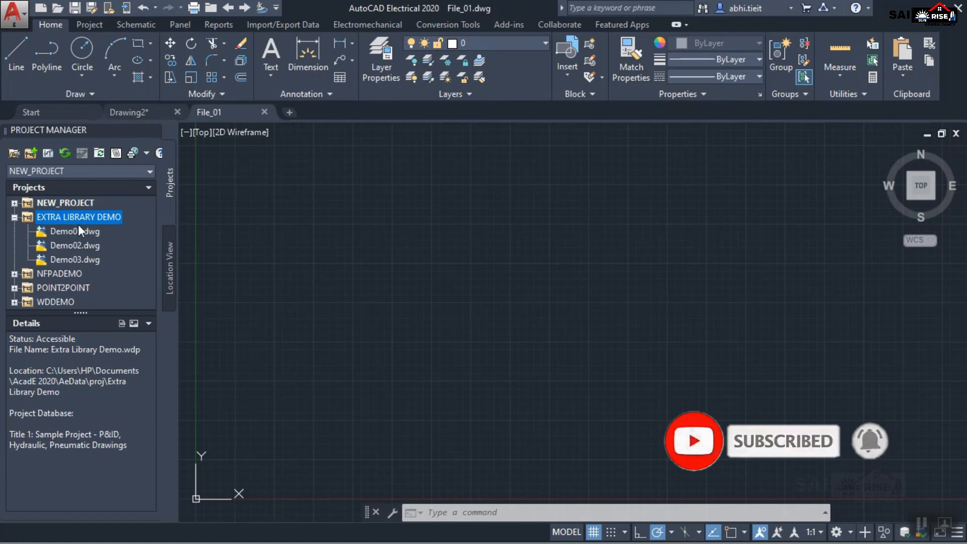
Collapse the EXTRA LIBRARY DEMO project and make WDDEMO the active project.
{"action": "left_click", "coordinate": [14, 217]}
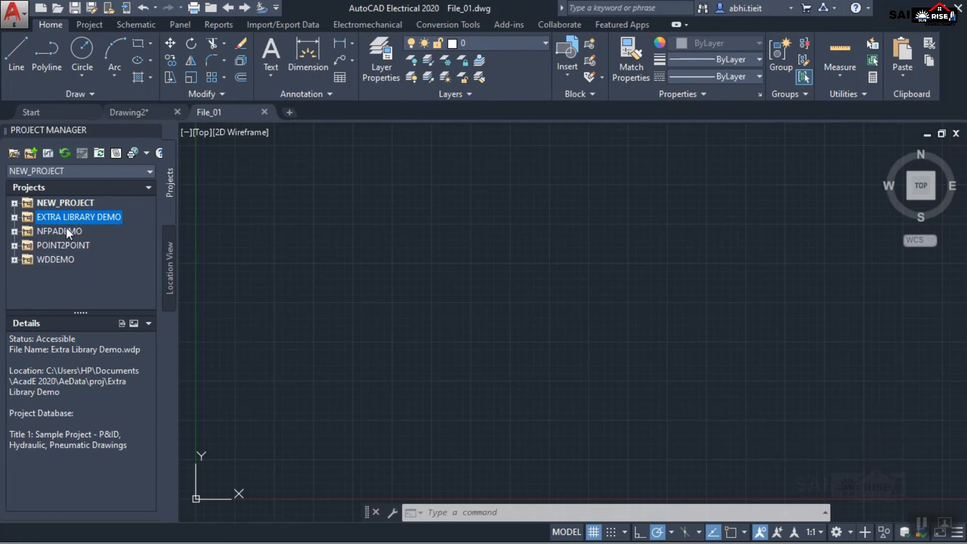
{"action": "right_click", "coordinate": [47, 258]}
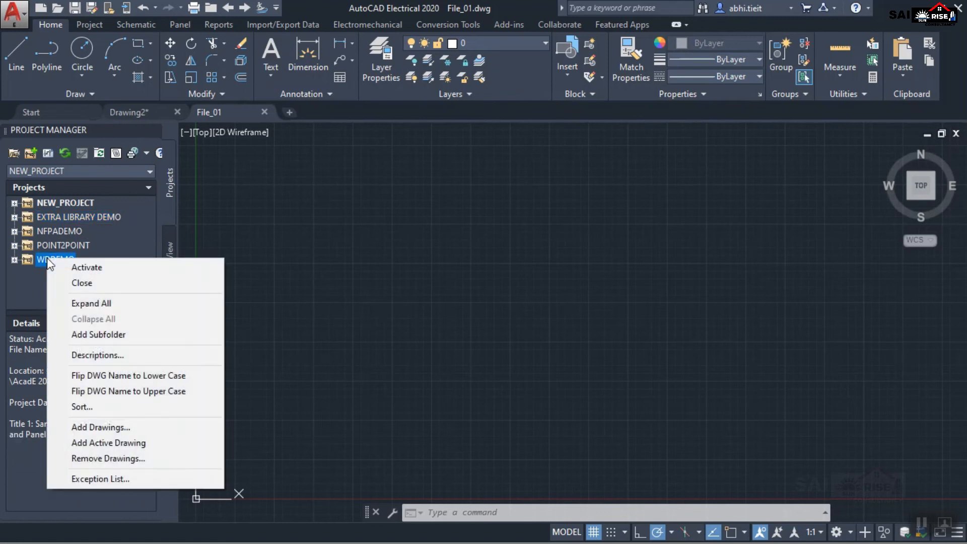
{"action": "left_click", "coordinate": [83, 270]}
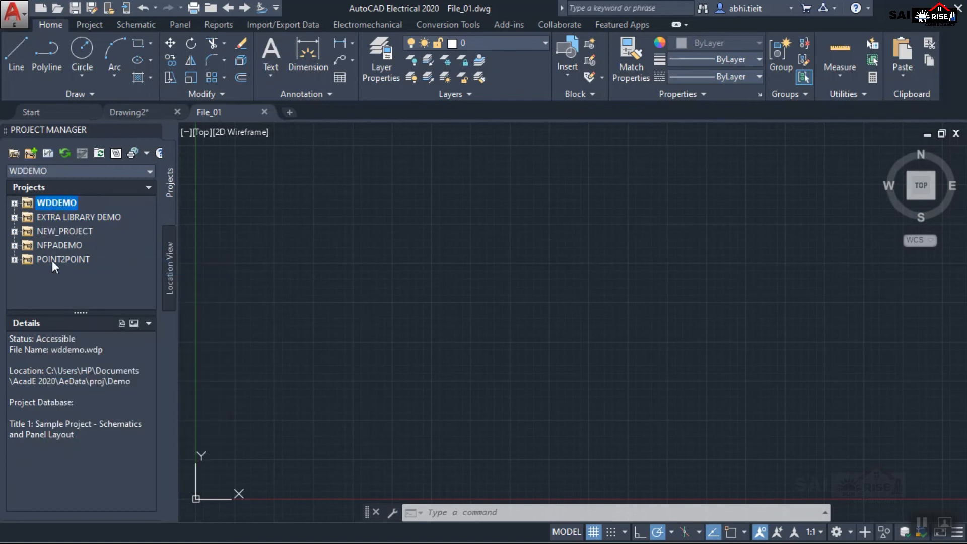
Start a copy of the active WDDEMO project and save the new project as New_Project01 in the Demo folder.
{"action": "left_click", "coordinate": [91, 24]}
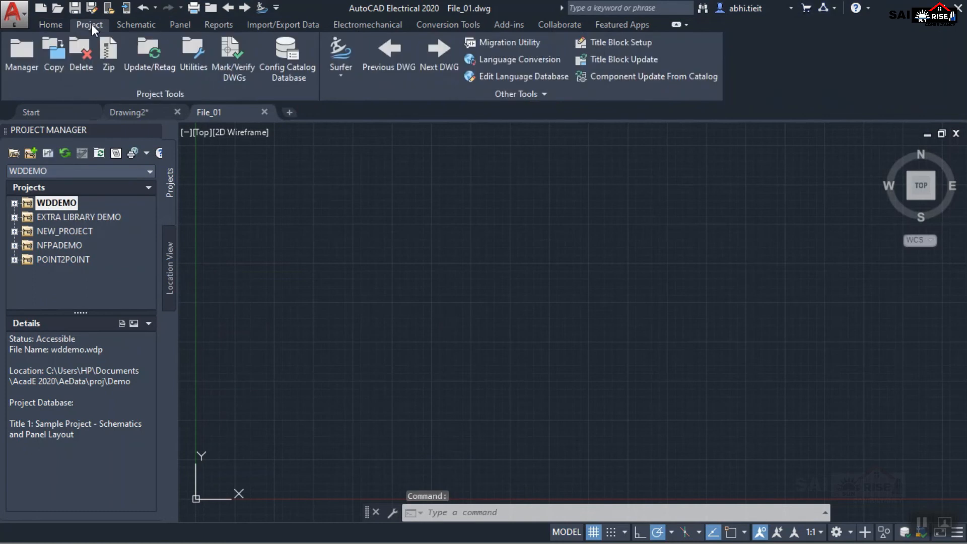
{"action": "left_click", "coordinate": [53, 51]}
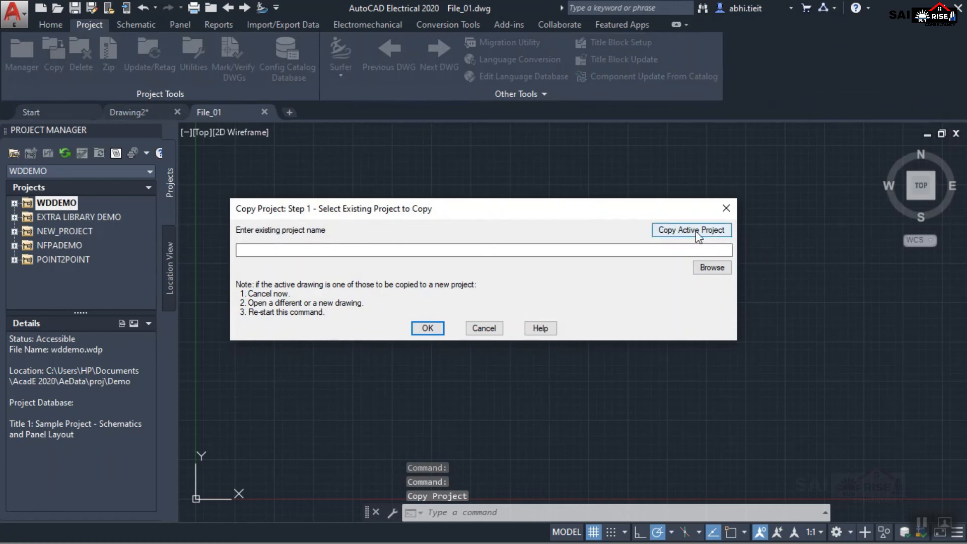
{"action": "left_click", "coordinate": [697, 232]}
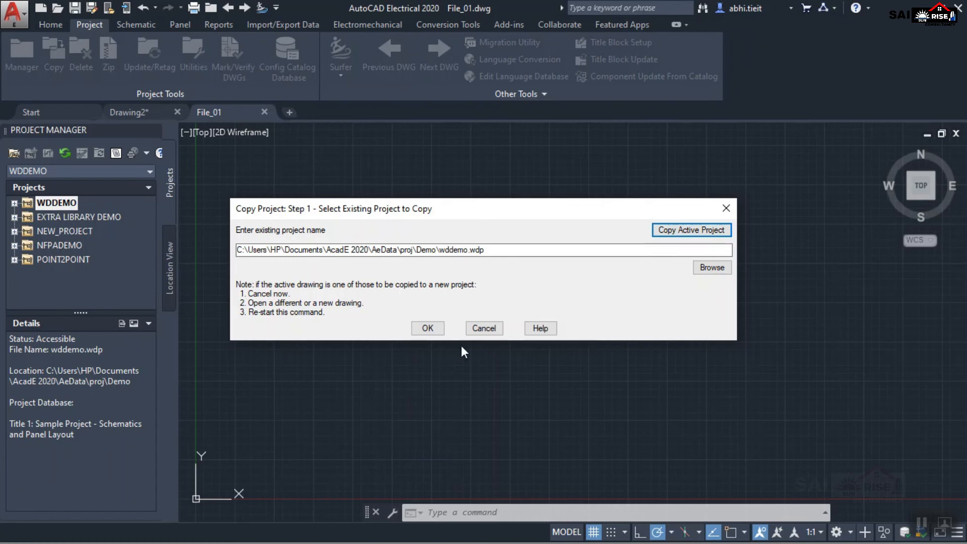
{"action": "left_click", "coordinate": [428, 329]}
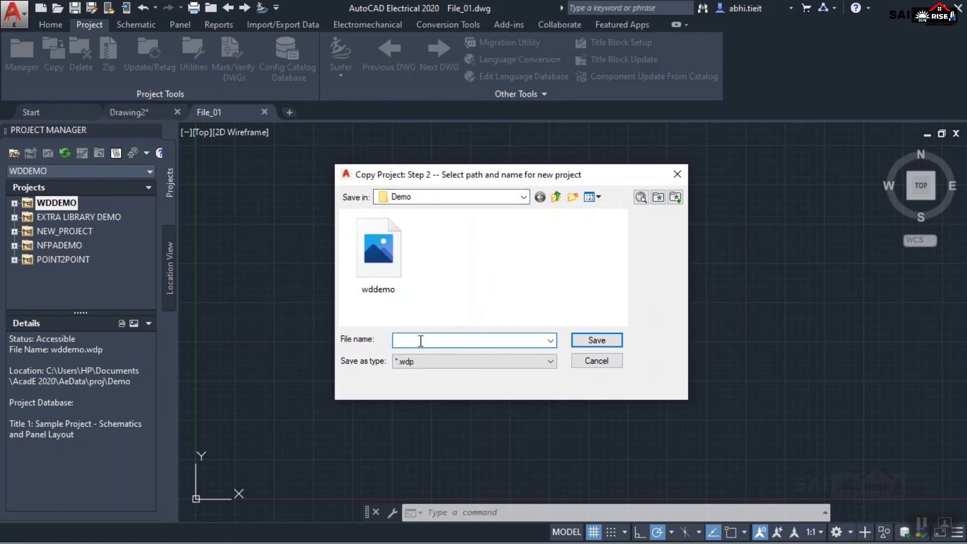
{"action": "type", "text": "New_Project01"}
{"action": "left_click", "coordinate": [599, 340]}
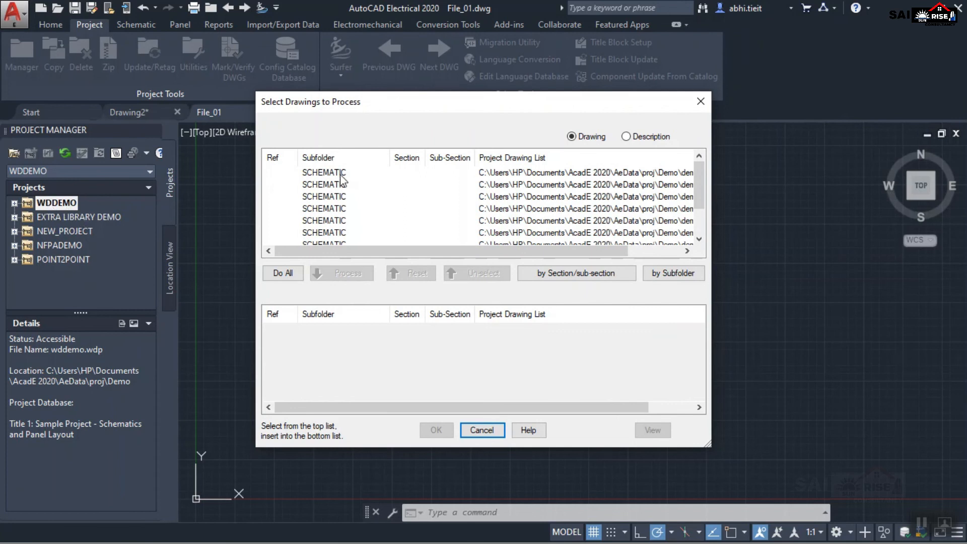
Include all drawings in the project copy and accept the default base path, related files and drawing file names.
{"action": "left_click", "coordinate": [286, 275]}
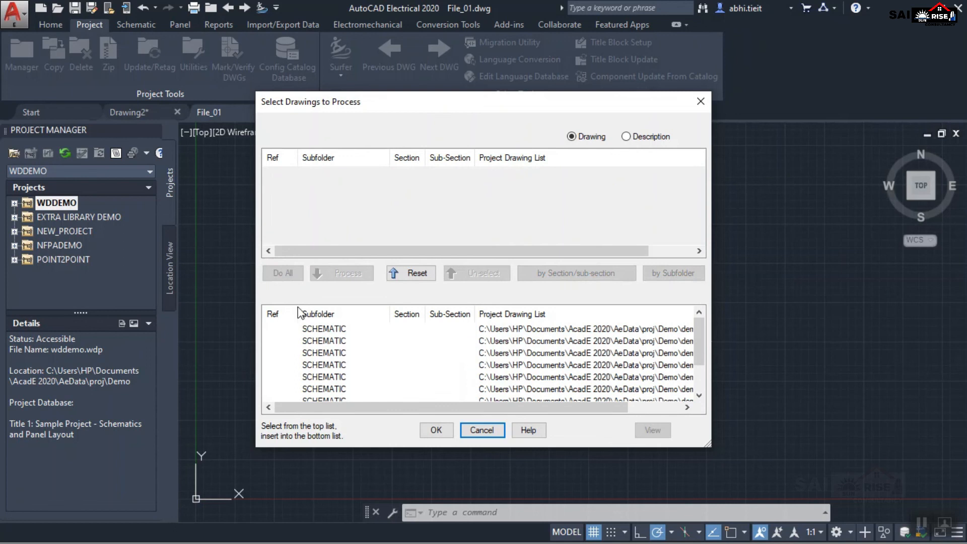
{"action": "left_click", "coordinate": [436, 430]}
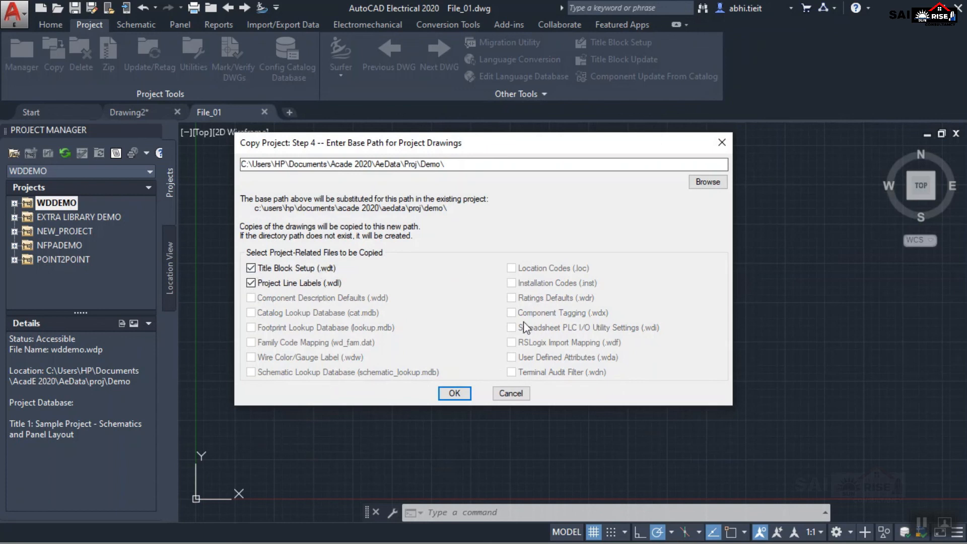
{"action": "left_click", "coordinate": [453, 393]}
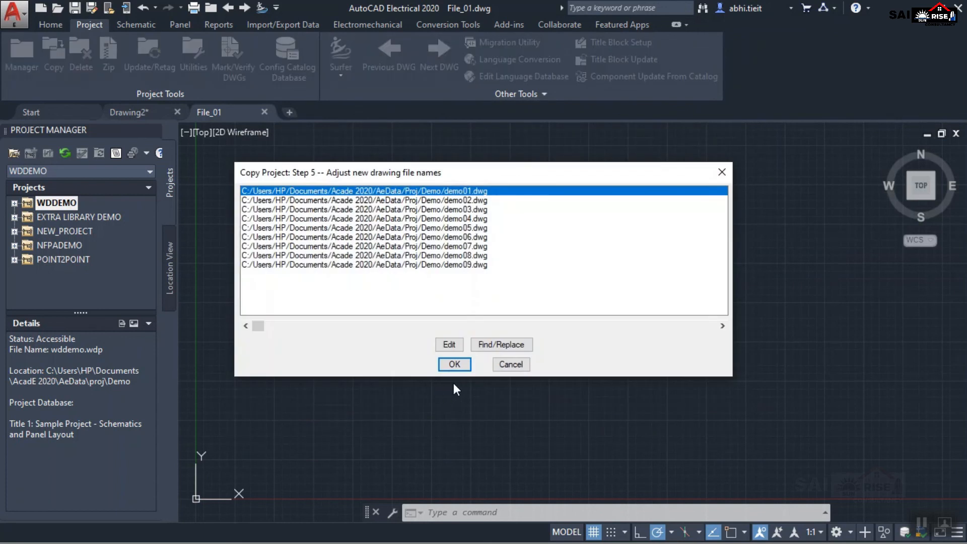
{"action": "left_click", "coordinate": [455, 364]}
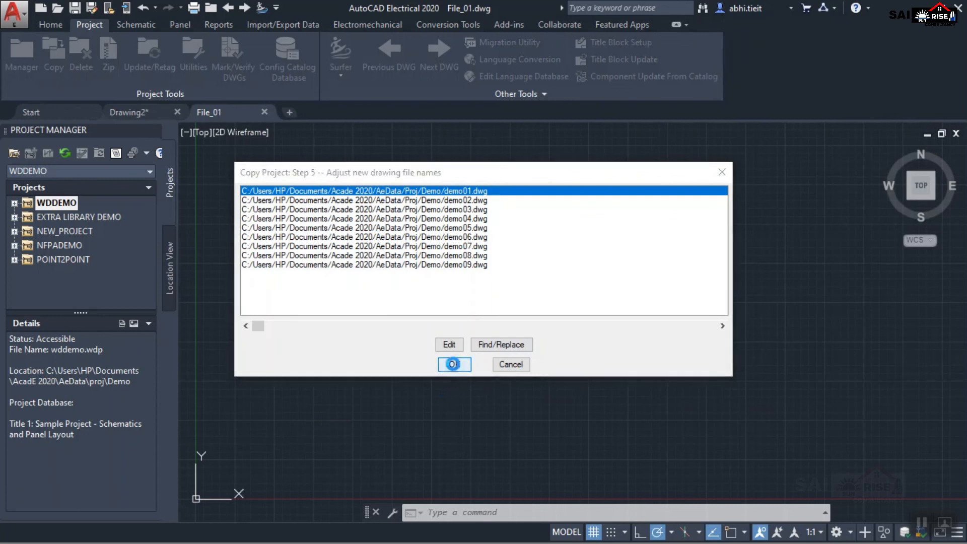
{"action": "key", "text": "Return"}
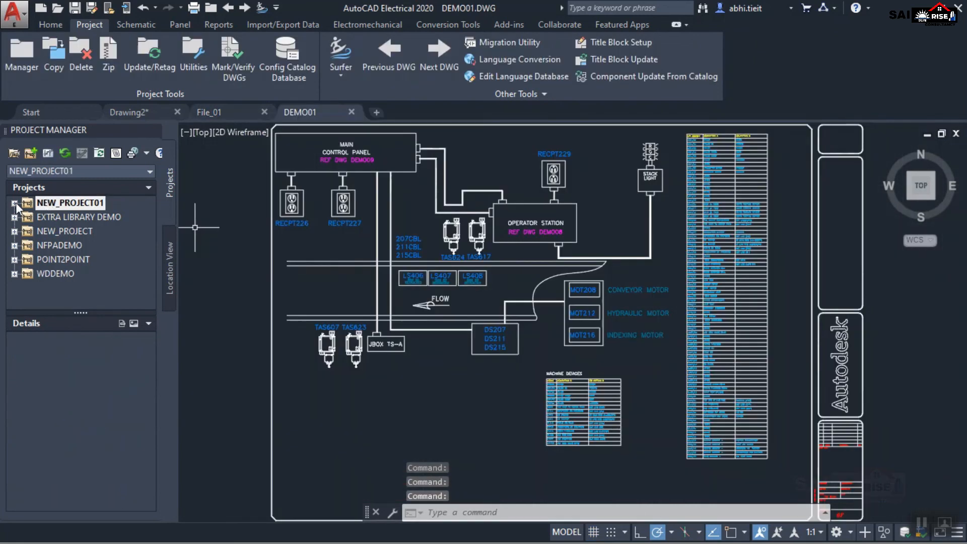
Examine the SCHEMATIC and PANEL folders of NEW_PROJECT01 and view the details of the WDDEMO project.
{"action": "left_click", "coordinate": [14, 202]}
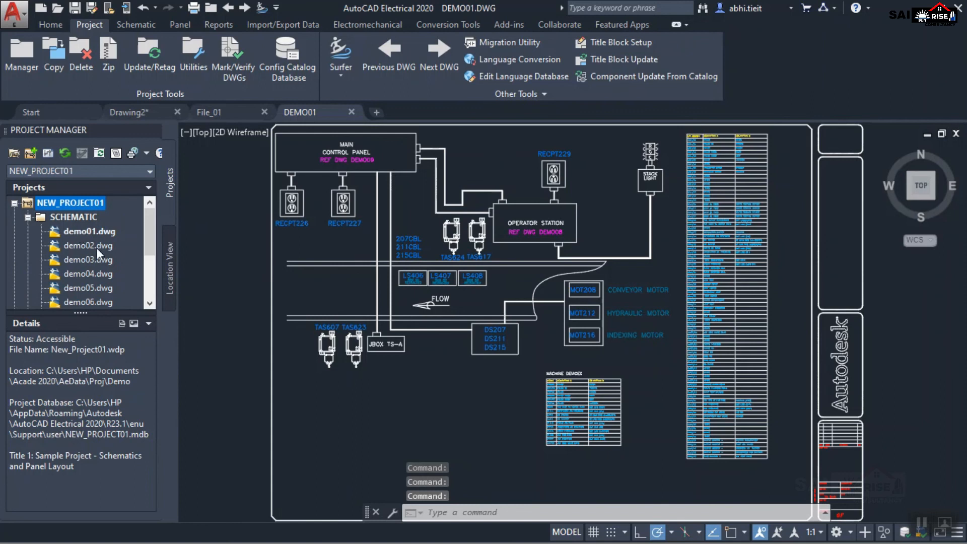
{"action": "scroll", "coordinate": [97, 248], "scroll_direction": "down", "scroll_amount": 2}
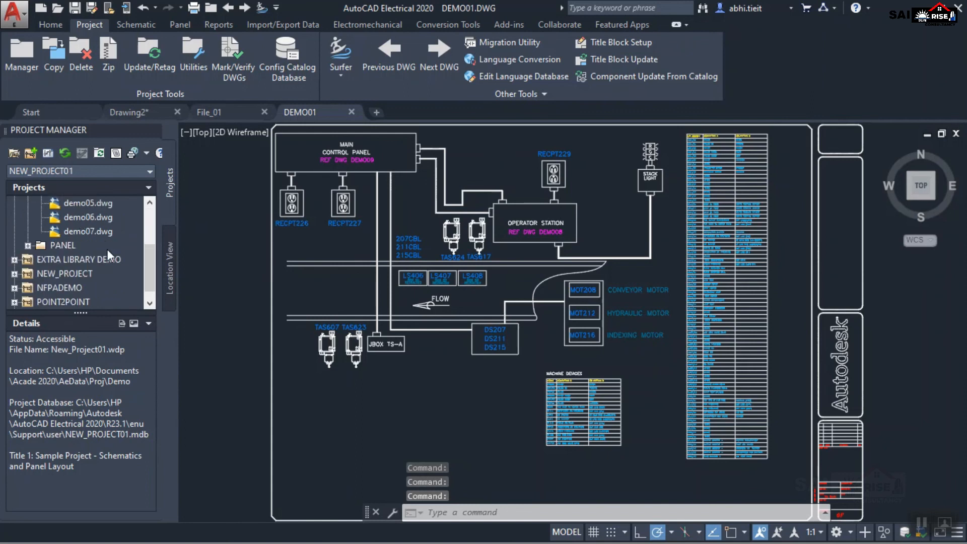
{"action": "left_click", "coordinate": [29, 245]}
{"action": "scroll", "coordinate": [95, 266], "scroll_direction": "up", "scroll_amount": 2}
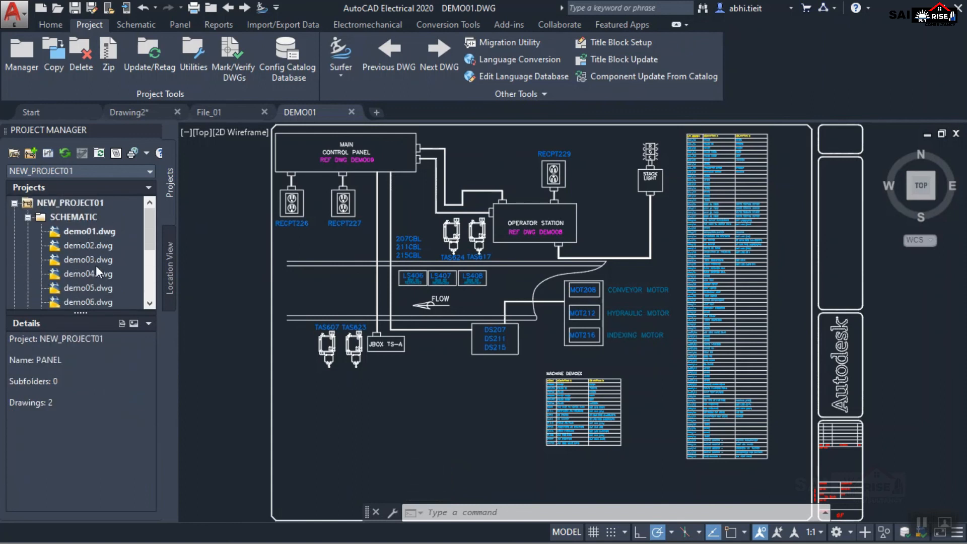
{"action": "left_click", "coordinate": [14, 203]}
{"action": "left_click", "coordinate": [56, 274]}
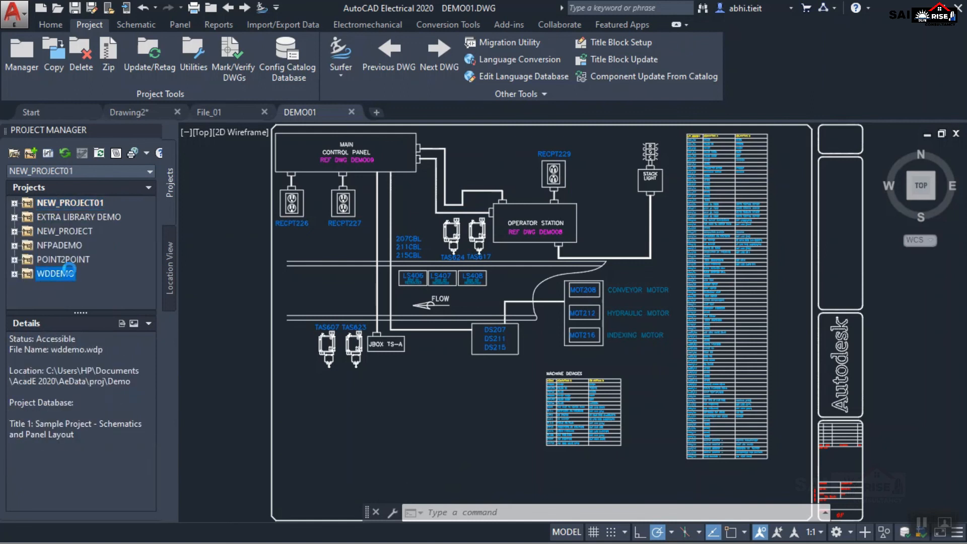
Open demo02.dwg from the SCHEMATIC folder of NEW_PROJECT01 and review its layers in the Layer Properties Manager.
{"action": "left_click", "coordinate": [14, 202]}
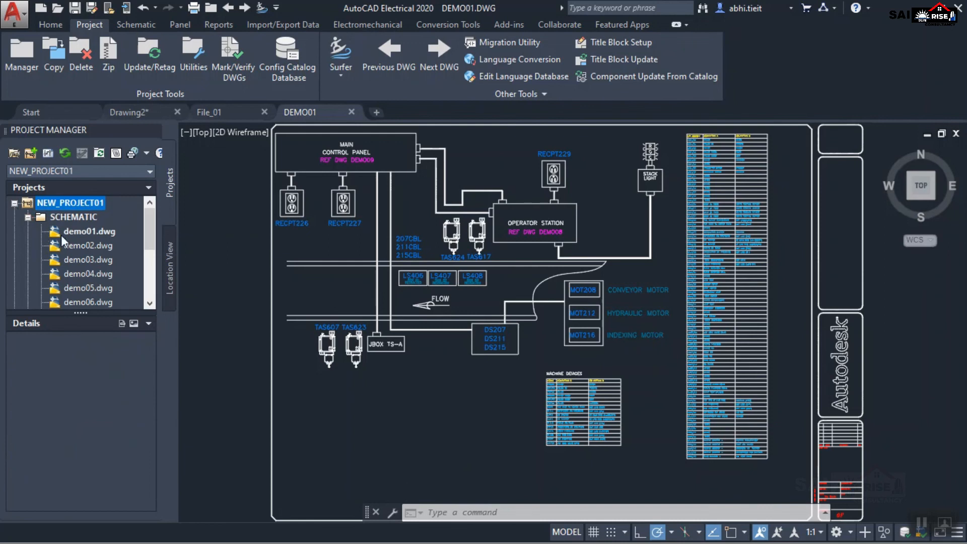
{"action": "double_click", "coordinate": [83, 246]}
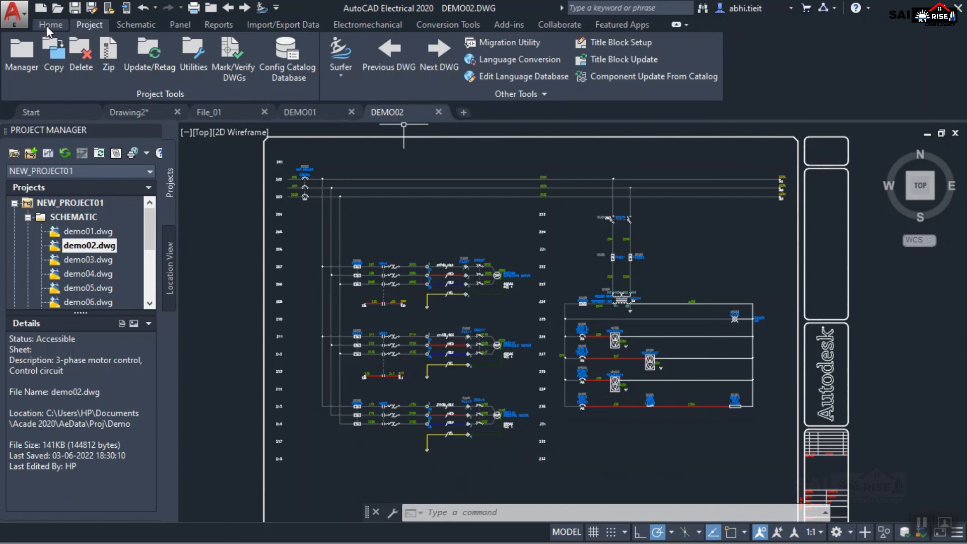
{"action": "left_click", "coordinate": [51, 25]}
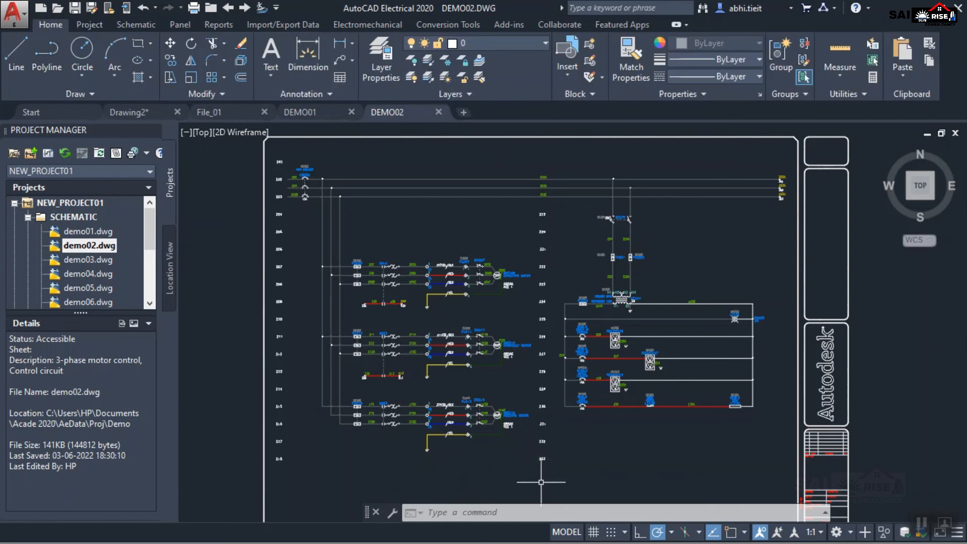
{"action": "left_click", "coordinate": [378, 64]}
{"action": "scroll", "coordinate": [268, 150], "scroll_direction": "down", "scroll_amount": 5}
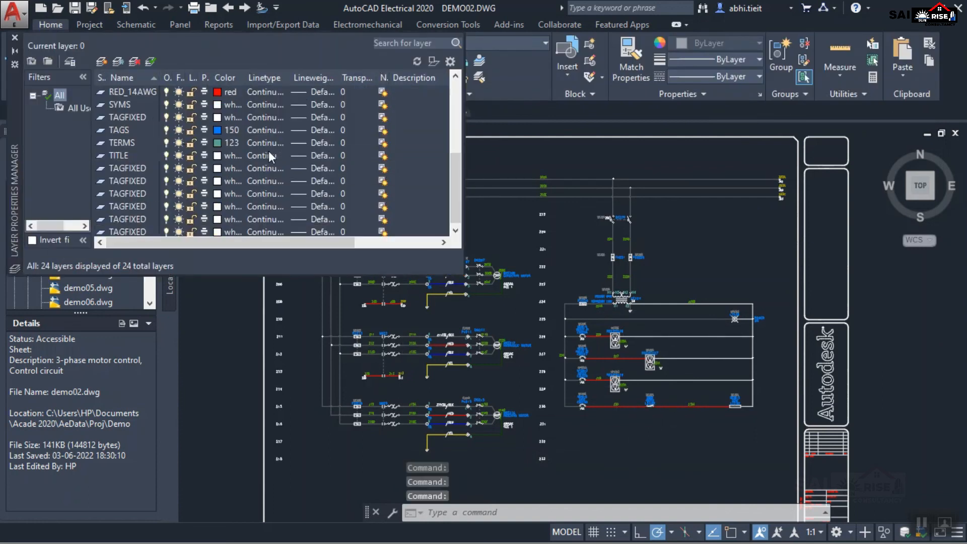
{"action": "scroll", "coordinate": [255, 182], "scroll_direction": "up", "scroll_amount": 5}
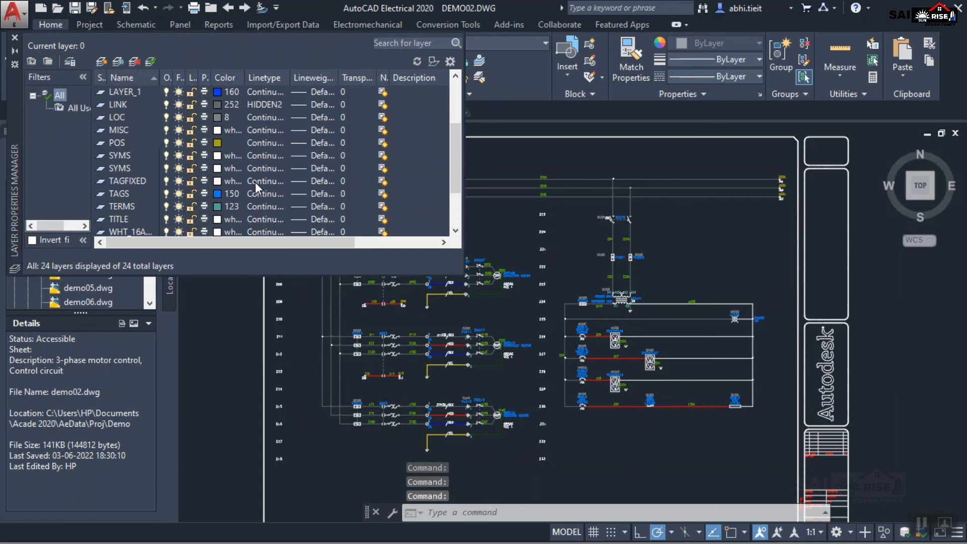
{"action": "left_click", "coordinate": [15, 39]}
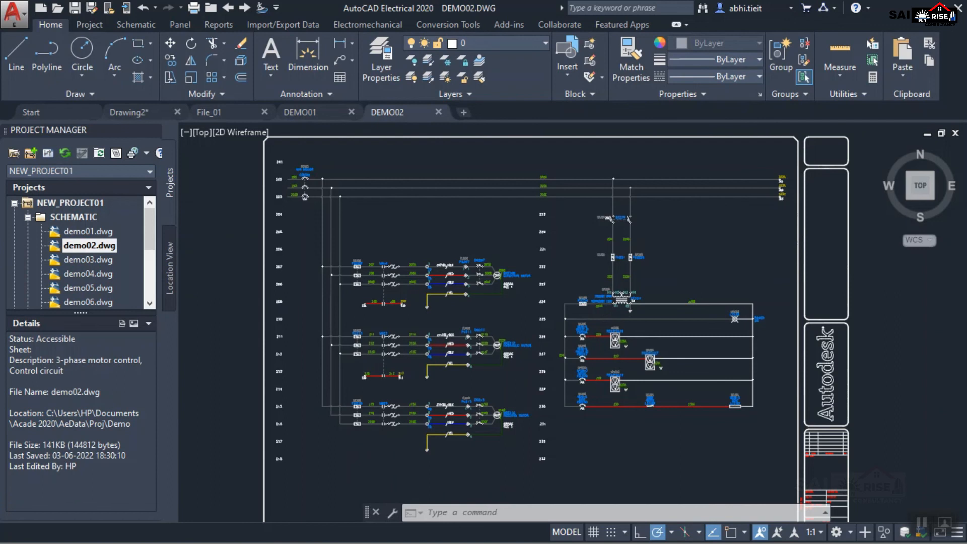
Inspect the motor circuits in demo02 up close and collapse the NEW_PROJECT01 folders in the project list.
{"action": "scroll", "coordinate": [521, 350], "scroll_direction": "down", "scroll_amount": 3}
{"action": "scroll", "coordinate": [483, 370], "scroll_direction": "up", "scroll_amount": 5}
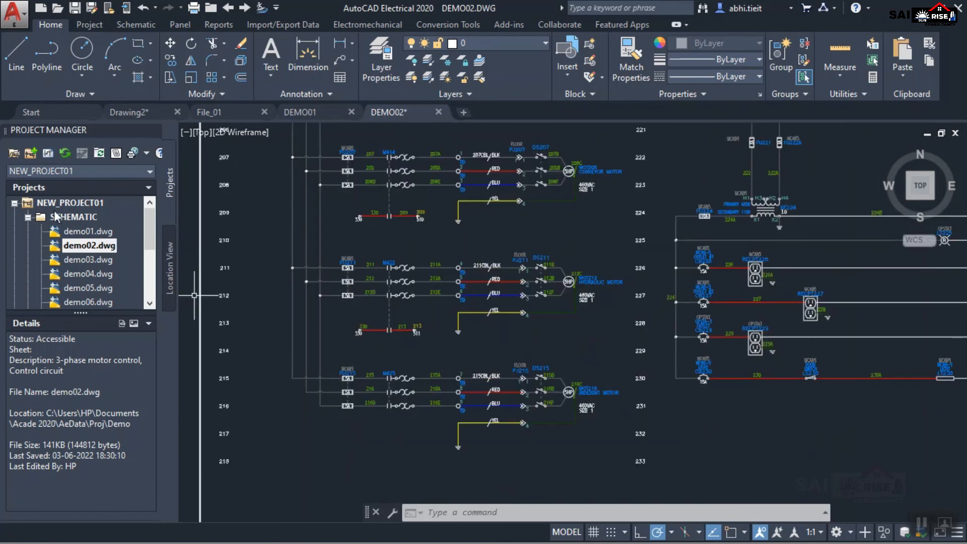
{"action": "left_click", "coordinate": [27, 217]}
{"action": "left_click", "coordinate": [27, 232]}
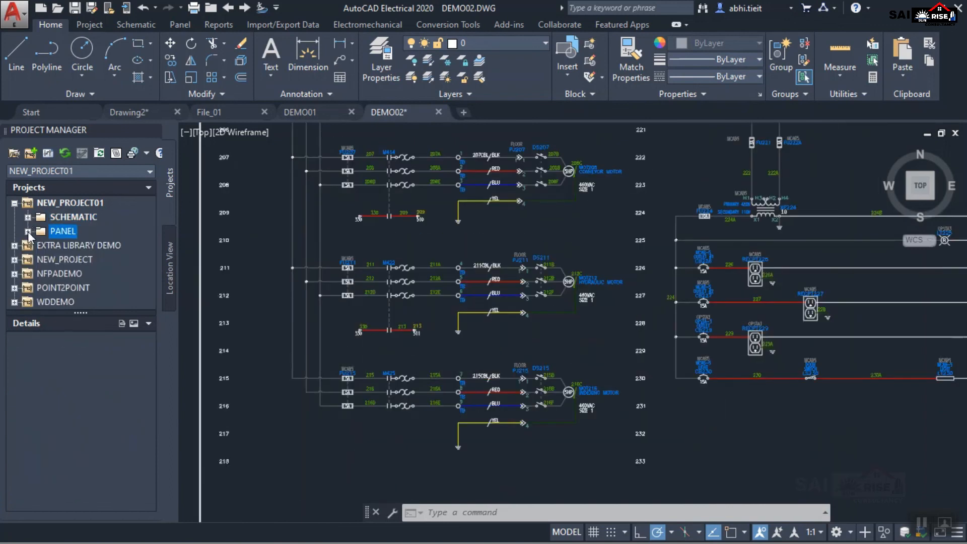
{"action": "left_click", "coordinate": [15, 203]}
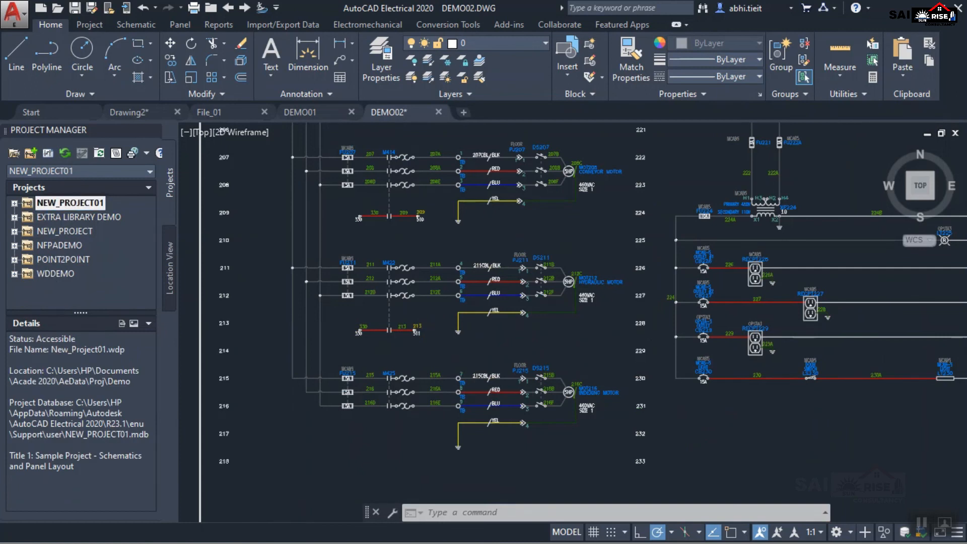
Erase most of the demo02 schematic and its border with a crossing lasso selection across the sheet.
{"action": "scroll", "coordinate": [638, 346], "scroll_direction": "down", "scroll_amount": 8}
{"action": "scroll", "coordinate": [615, 341], "scroll_direction": "up", "scroll_amount": 5}
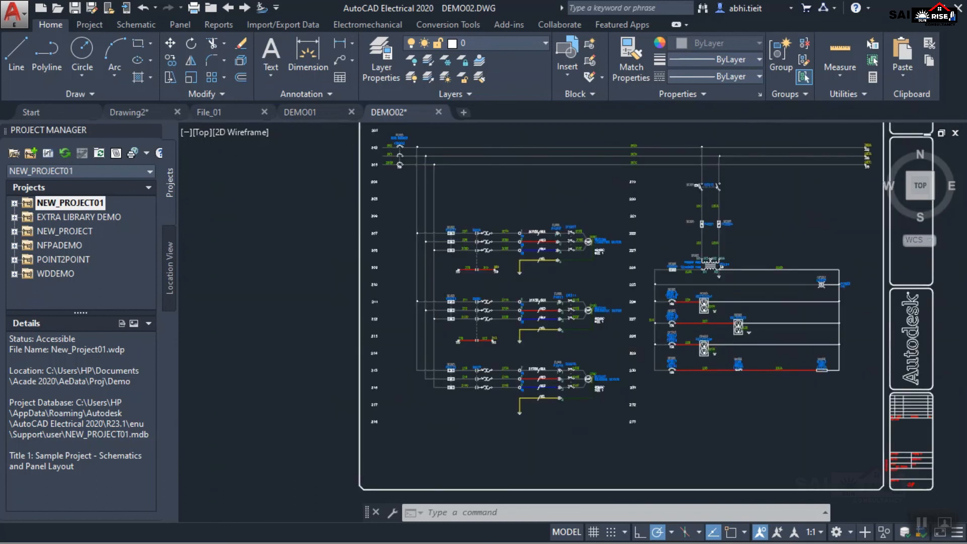
{"action": "scroll", "coordinate": [615, 342], "scroll_direction": "down", "scroll_amount": 3}
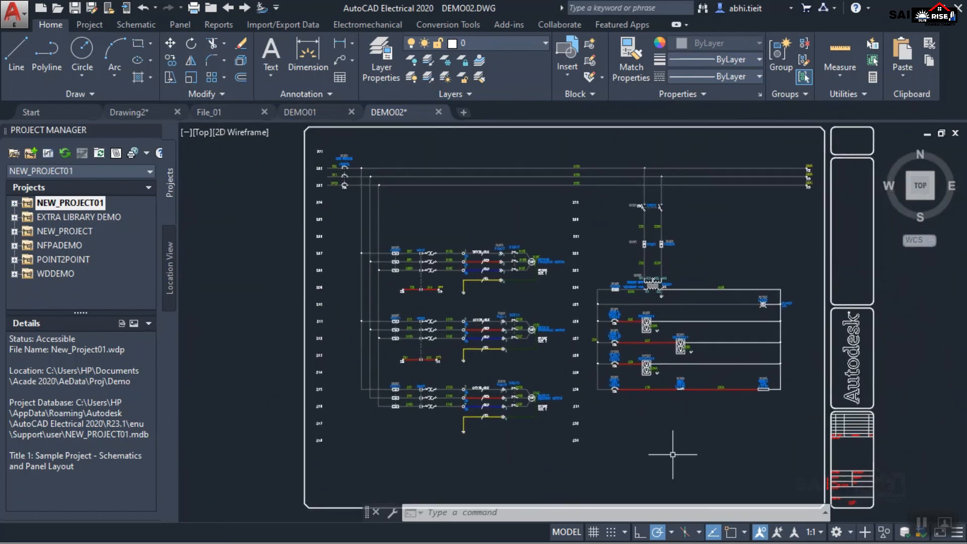
{"action": "mouse_move", "coordinate": [797, 456]}
{"action": "left_mouse_down"}
{"action": "mouse_move", "coordinate": [503, 426]}
{"action": "mouse_move", "coordinate": [373, 162]}
{"action": "mouse_move", "coordinate": [713, 171]}
{"action": "left_mouse_up"}
{"action": "key", "text": "Delete"}
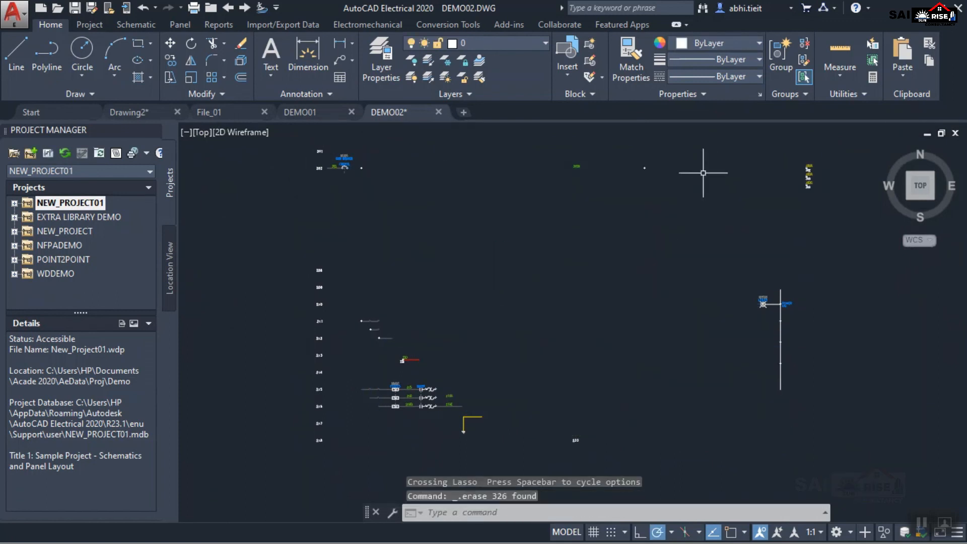